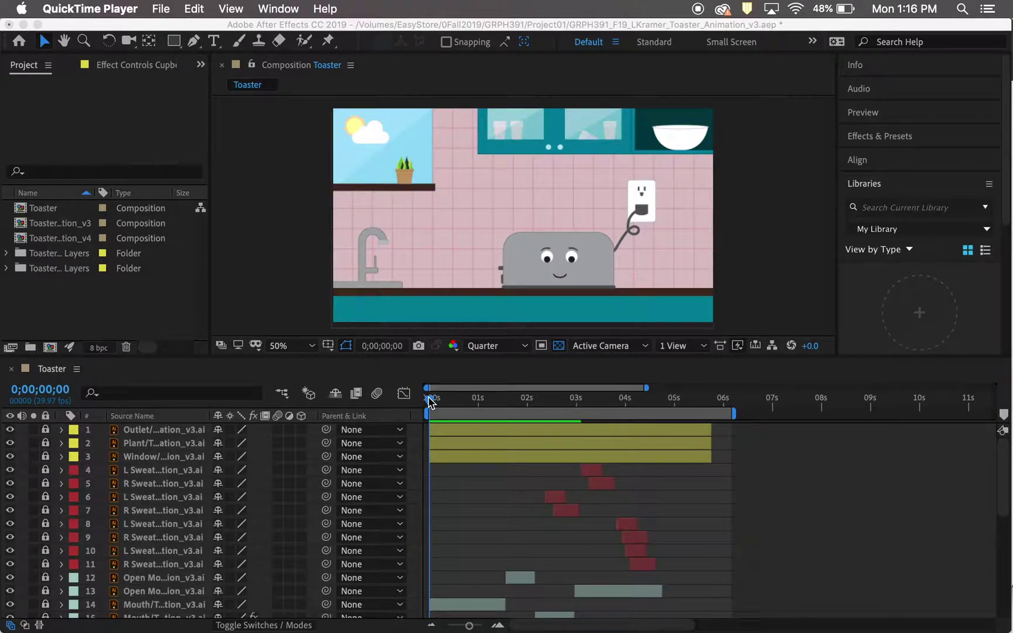
Preview the toaster animation, revisit the surprised face, and stop at 0;00;04;28.
click(469, 437)
key(space)
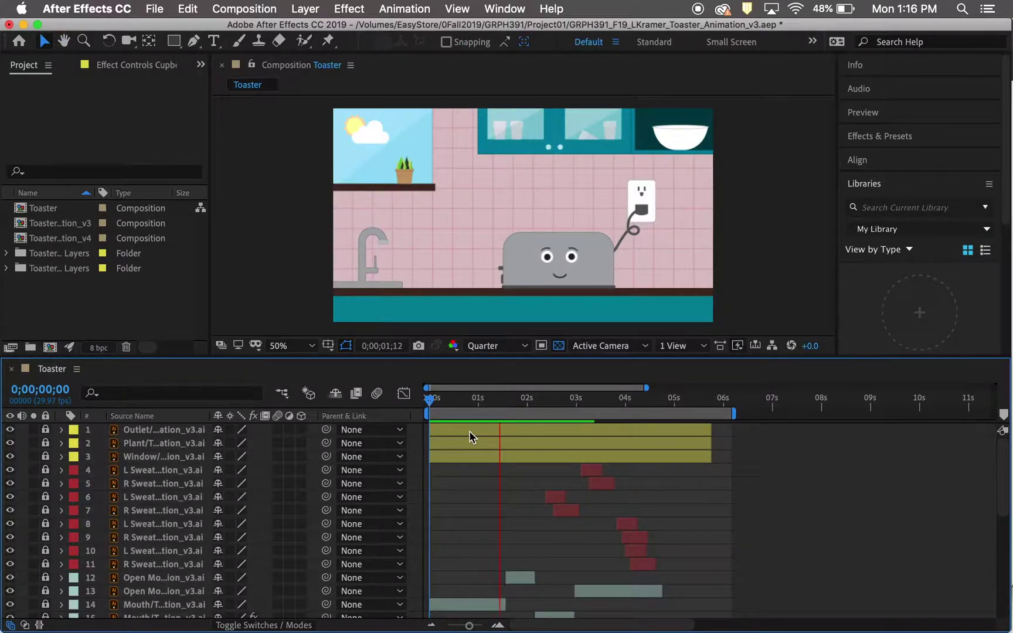
key(space)
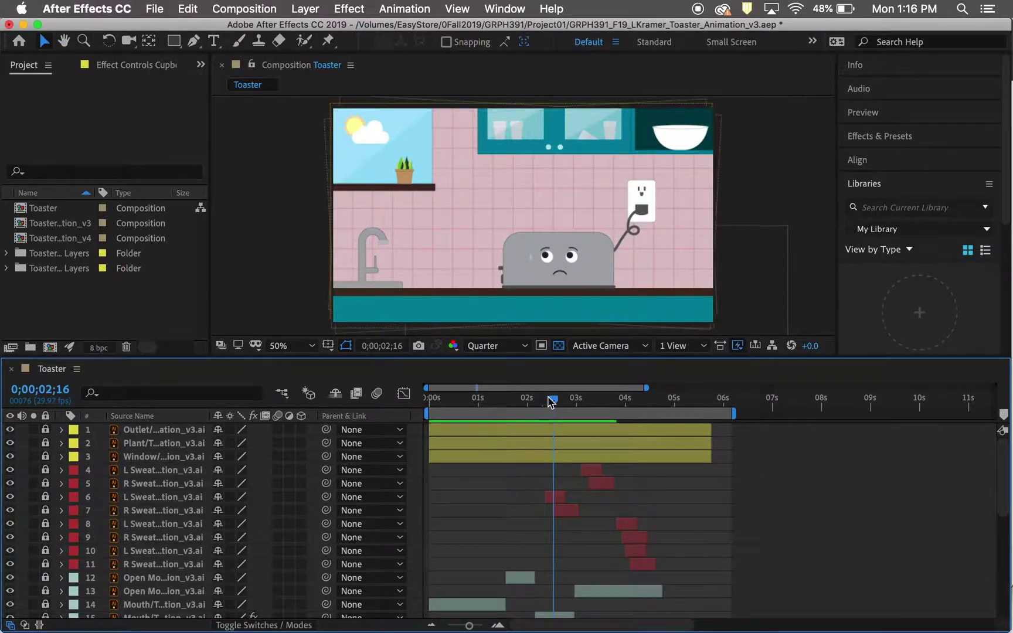
drag(551, 402, 507, 404)
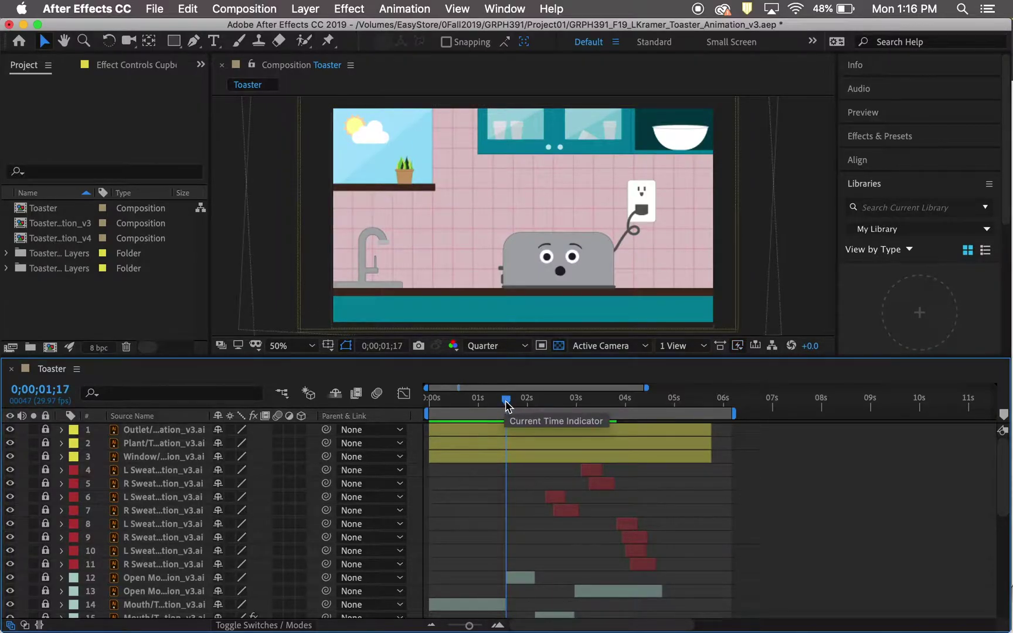
key(space)
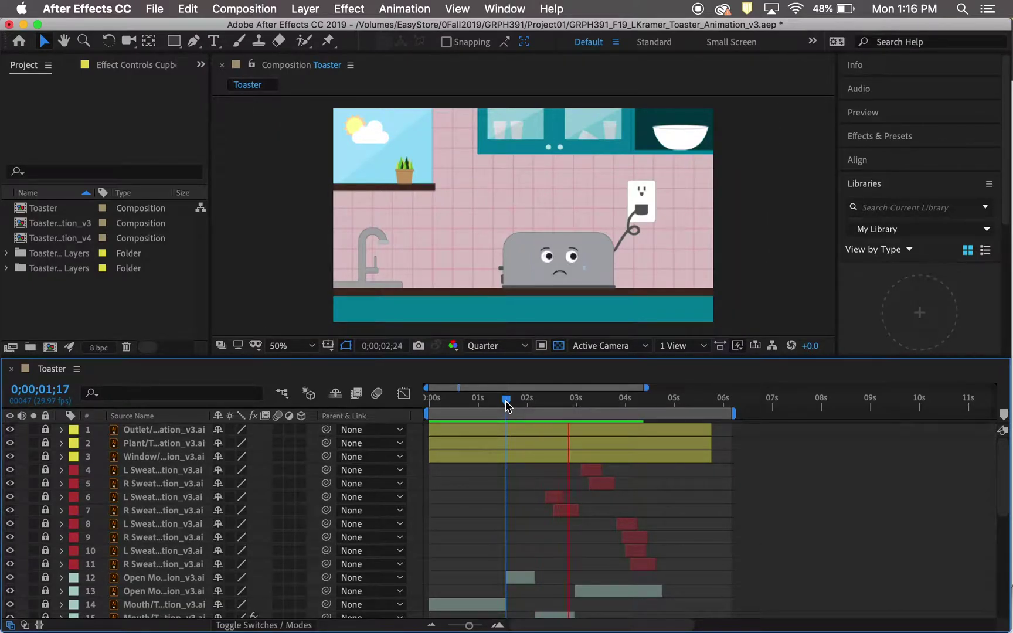
key(space)
Replay from about 0;00;04;04 through the toast pop, then zoom the timeline to frames near 5 seconds.
drag(672, 403, 635, 405)
key(space)
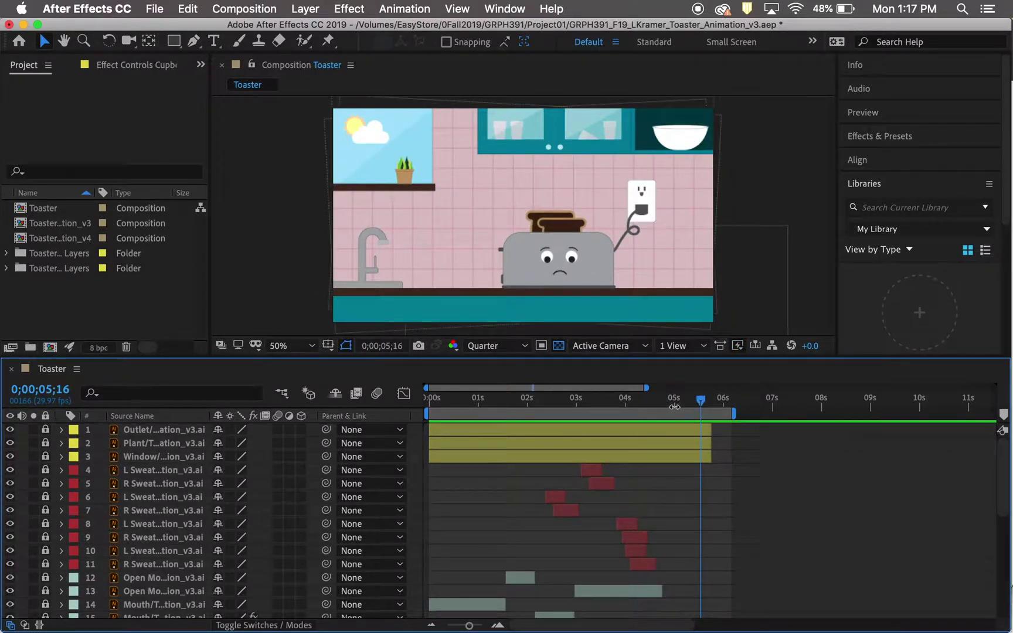
drag(671, 407, 632, 408)
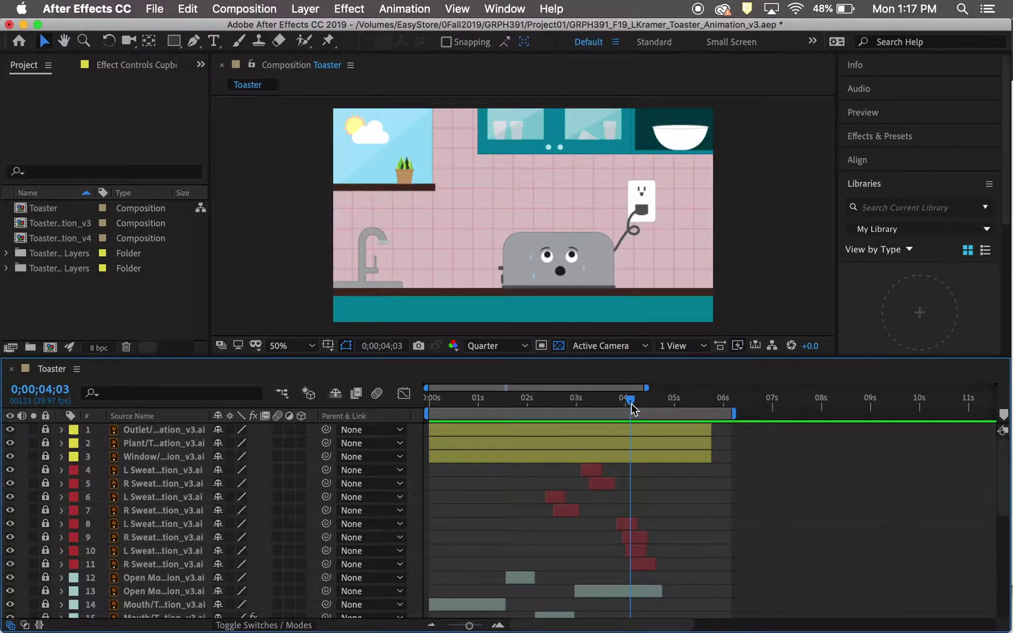
key(space)
key(space)
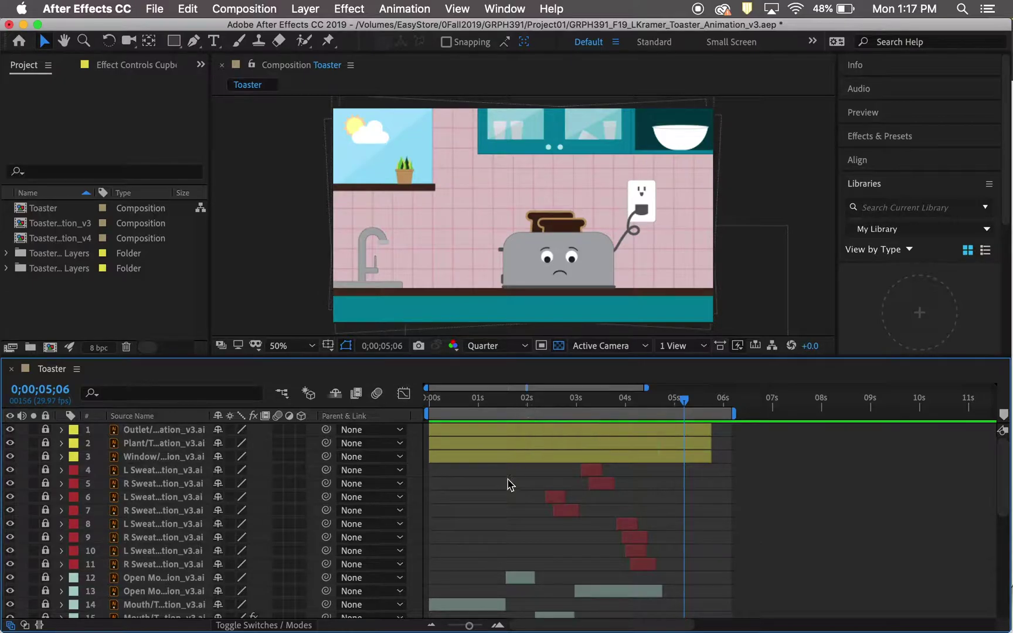
drag(469, 626, 481, 628)
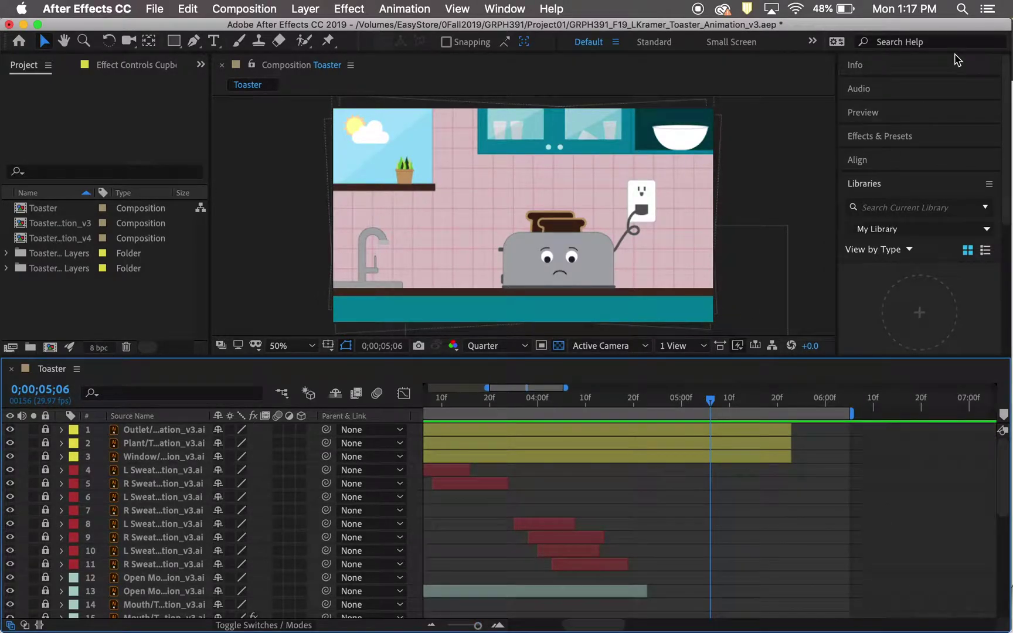
Toggle the audio meters, then start a multiple-file import from the Project panel.
click(860, 89)
click(873, 96)
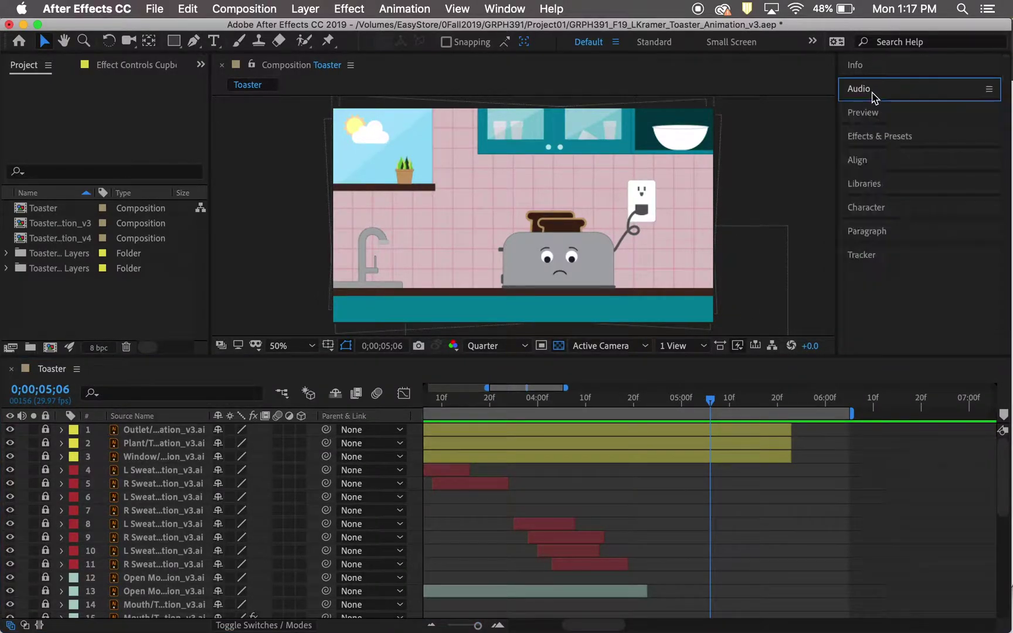
click(106, 311)
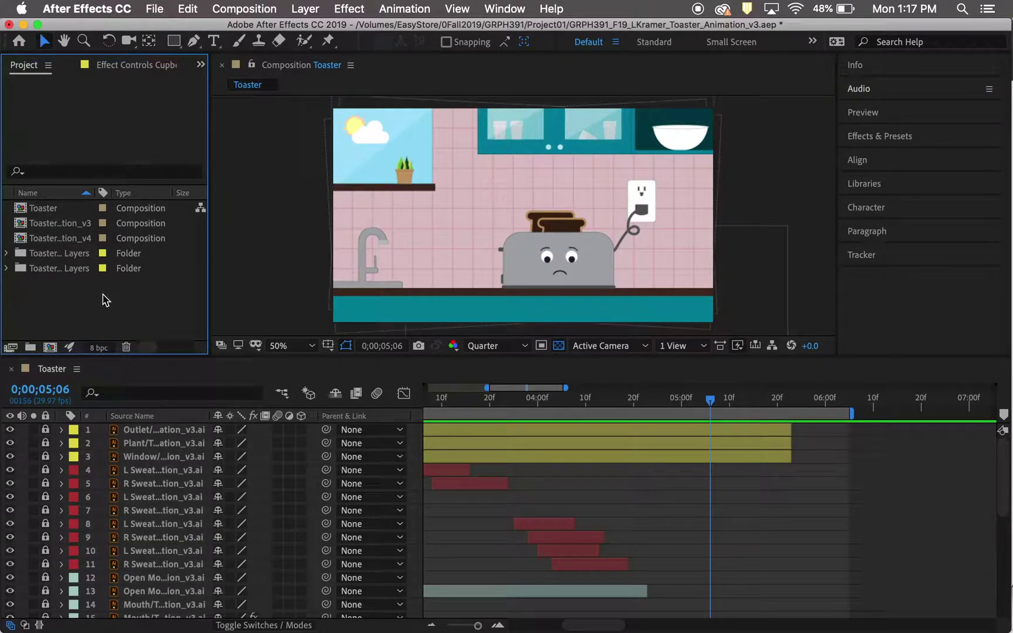
right_click(106, 317)
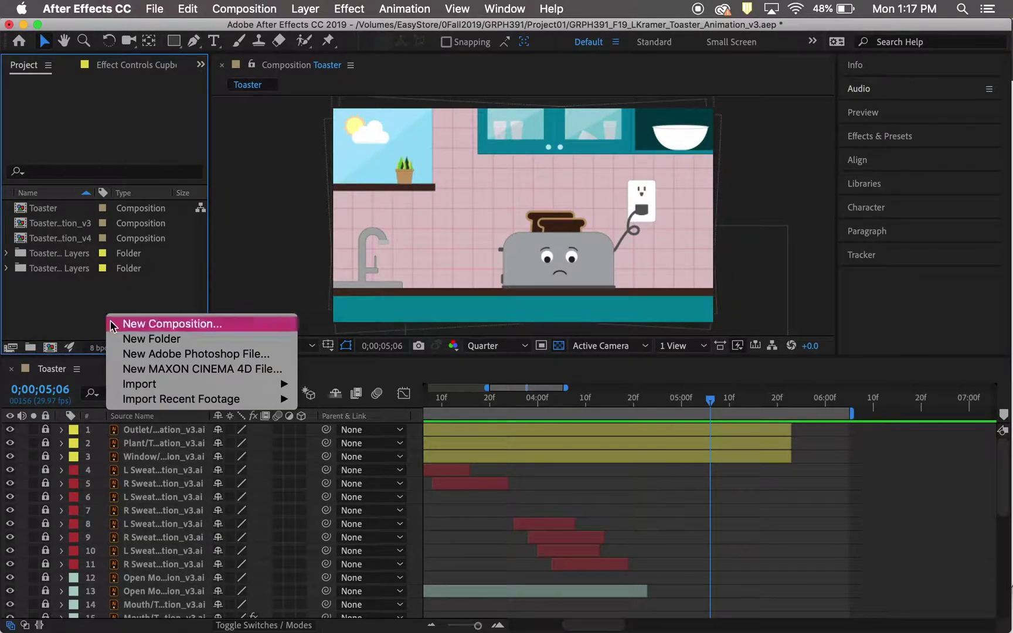
mouse_move(144, 384)
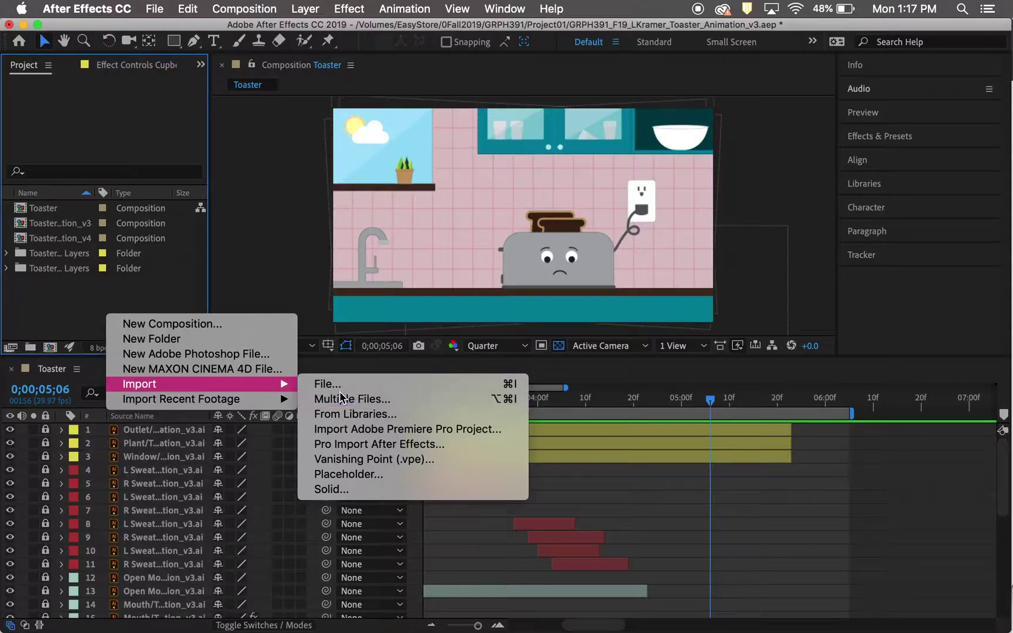
click(358, 535)
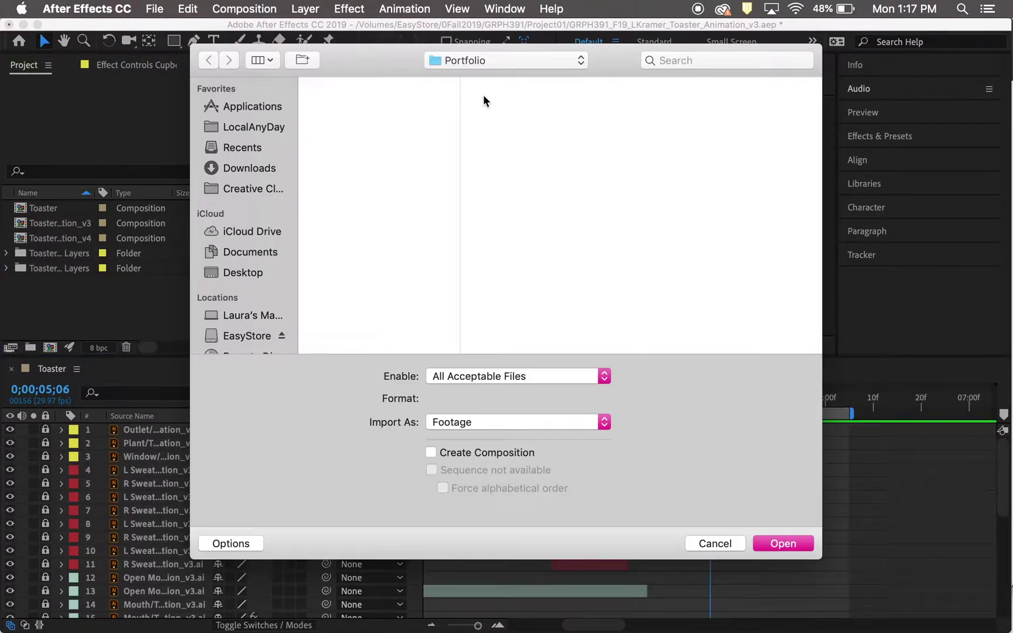
Import Bleep_Sound, ClockTicking and ToasterPopUp_Sound MP3s from EasyStore/0Fall2019/GRPH391/Project01.
click(486, 61)
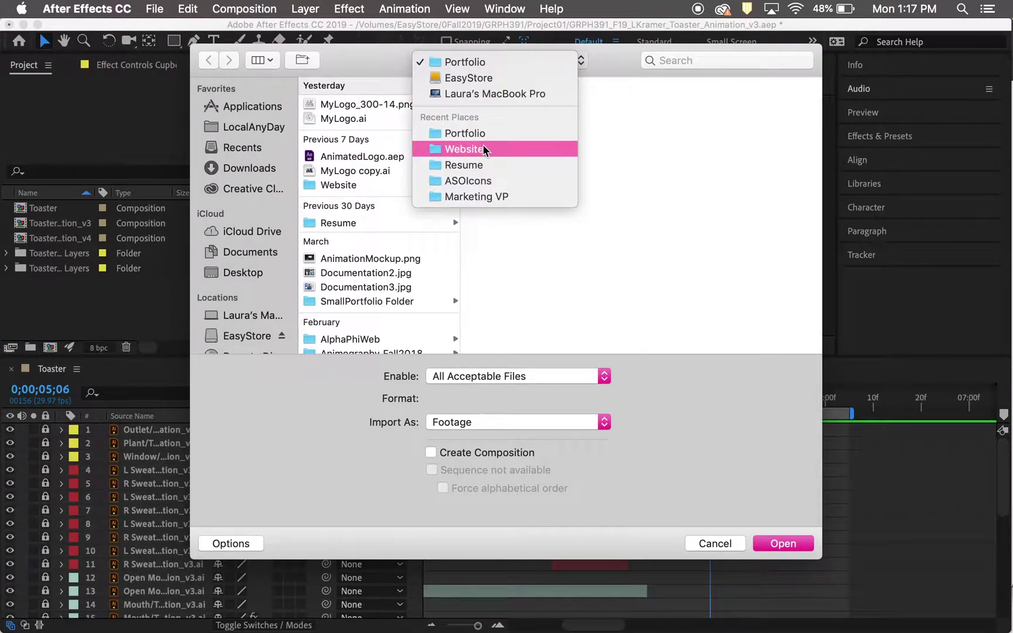
click(543, 79)
click(377, 104)
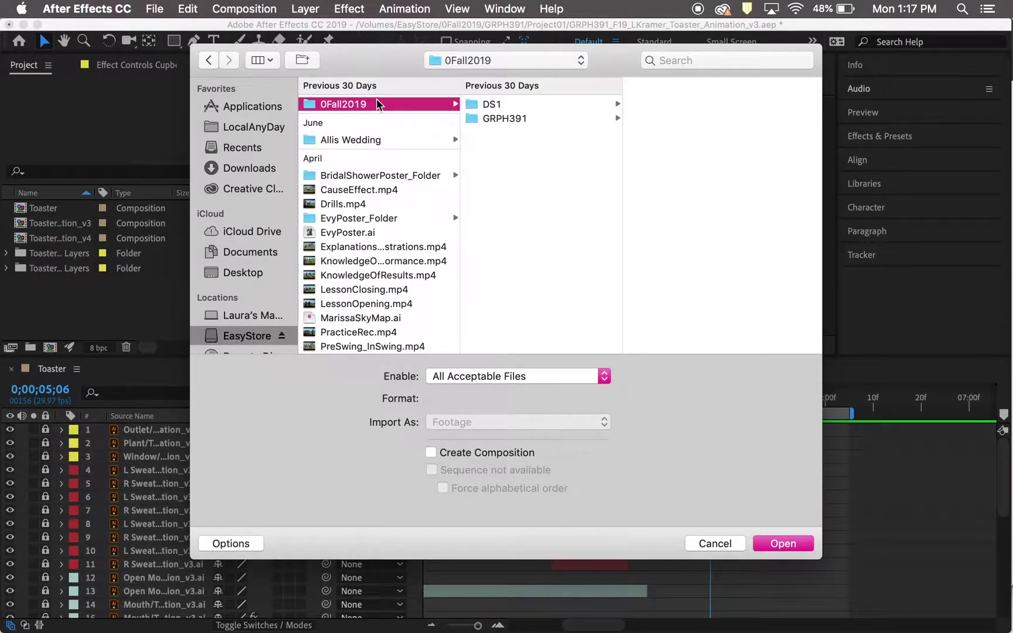
click(505, 119)
click(693, 104)
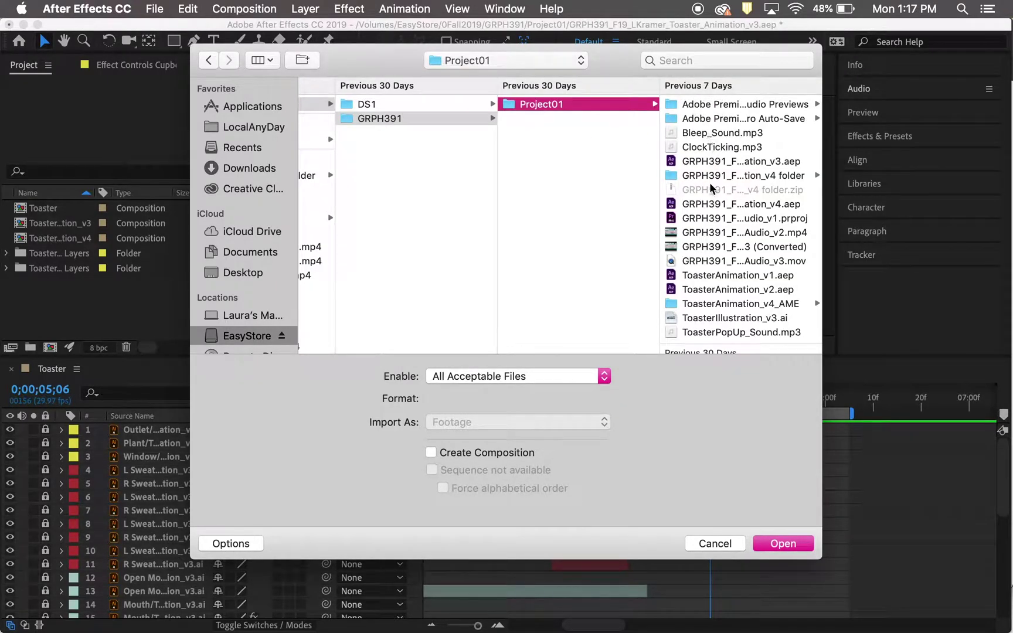
click(718, 146)
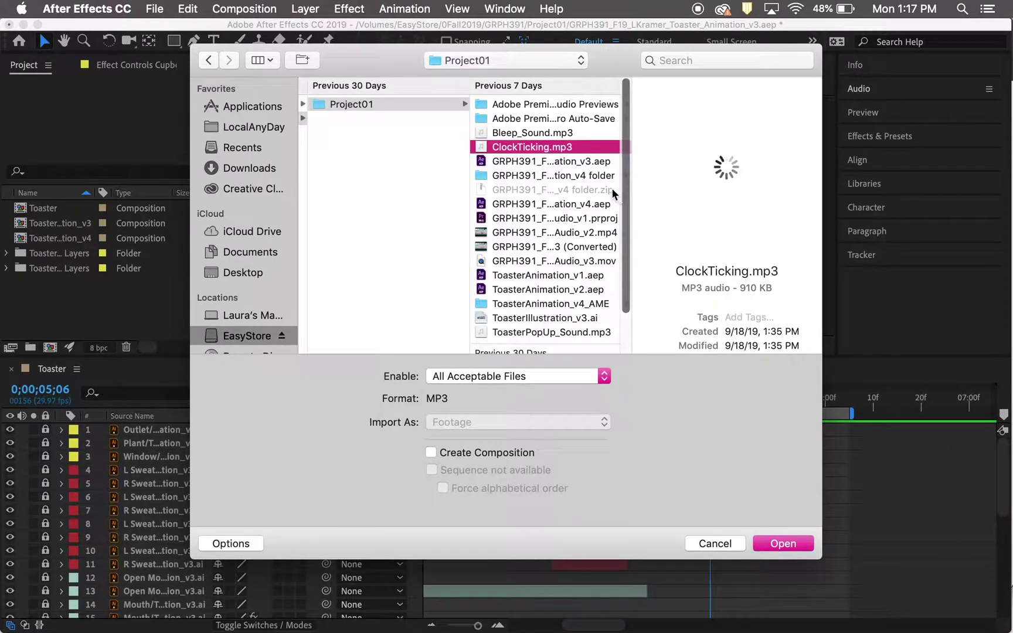
shift+click(578, 137)
super+click(555, 332)
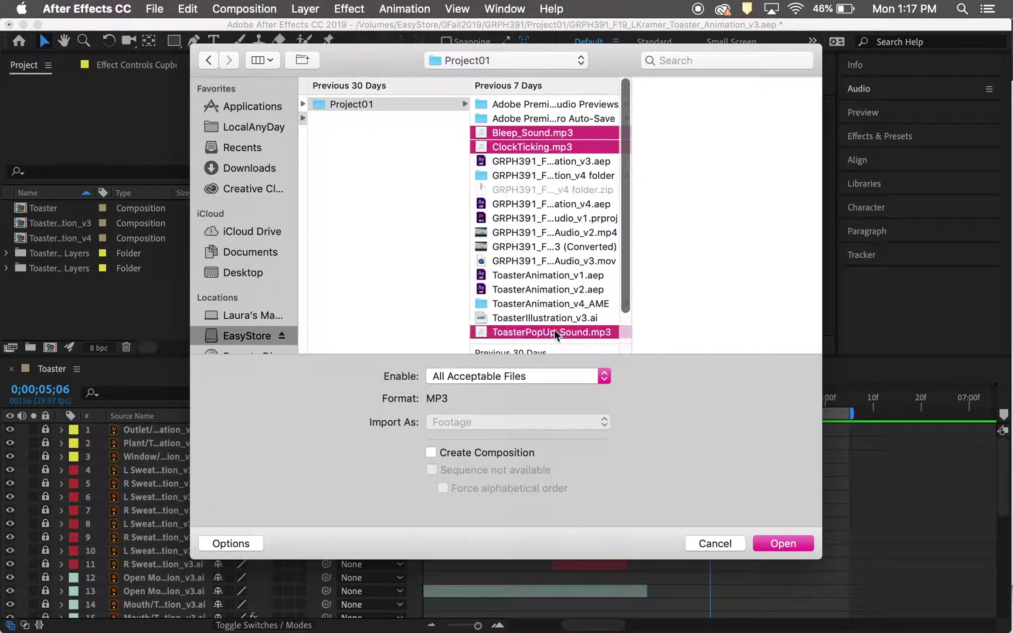
click(782, 543)
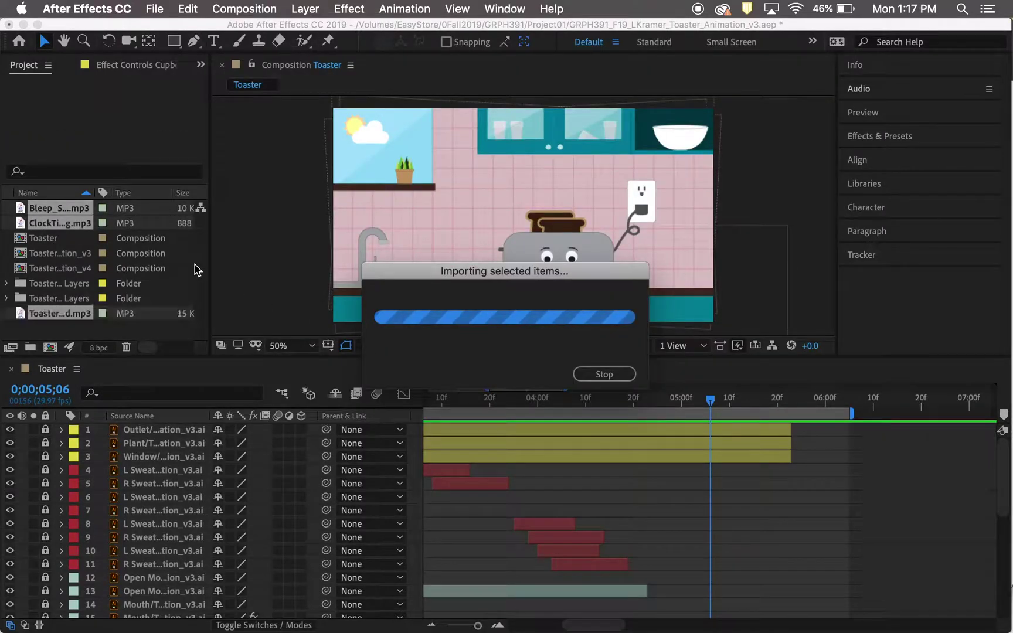
key(super+i)
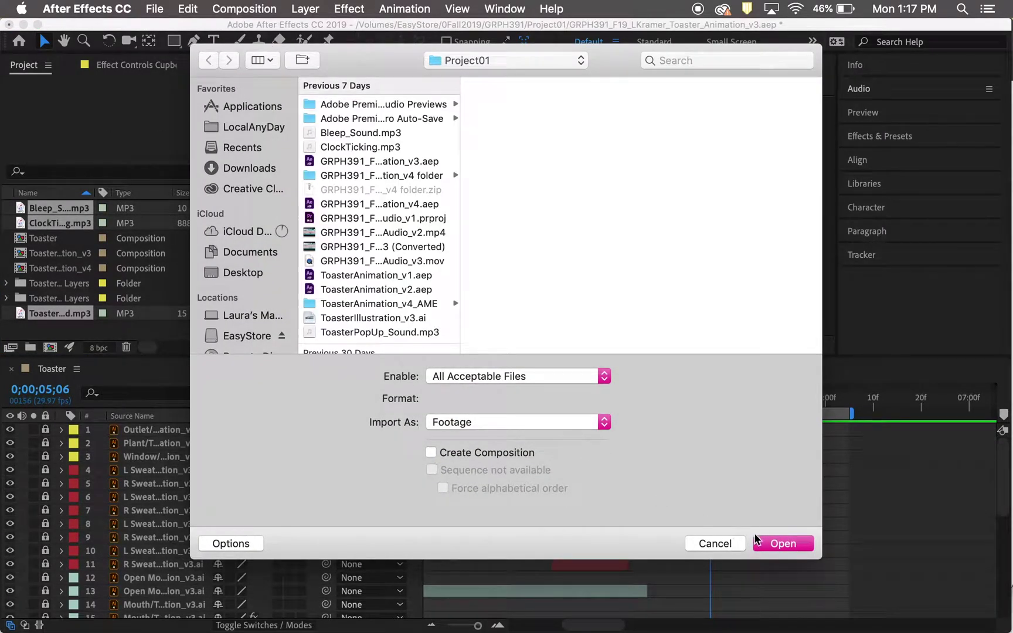
Close the import window and toggle the Graph Editor on and back off.
click(728, 543)
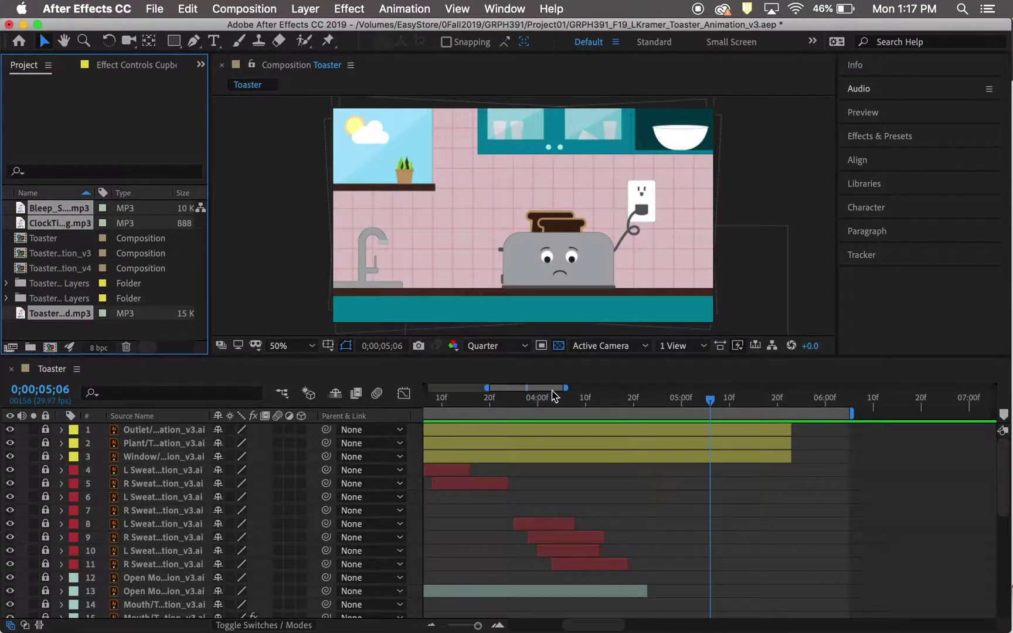
click(408, 396)
click(411, 399)
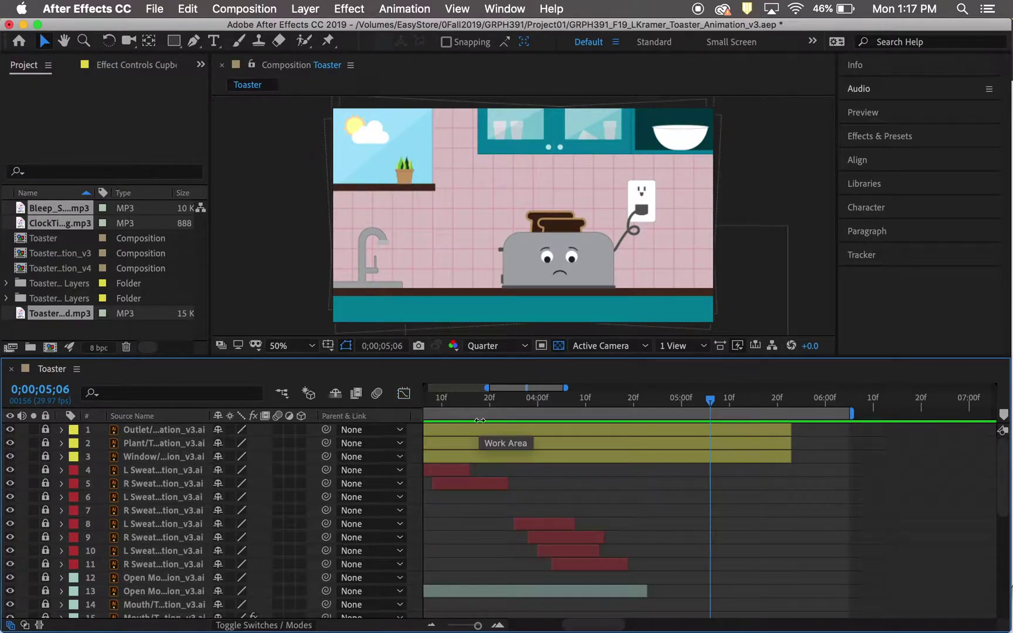
Scroll through the timeline layers and move the current time to 0;00;01;17.
scroll(487, 456, down, 2)
scroll(364, 490, down, 6)
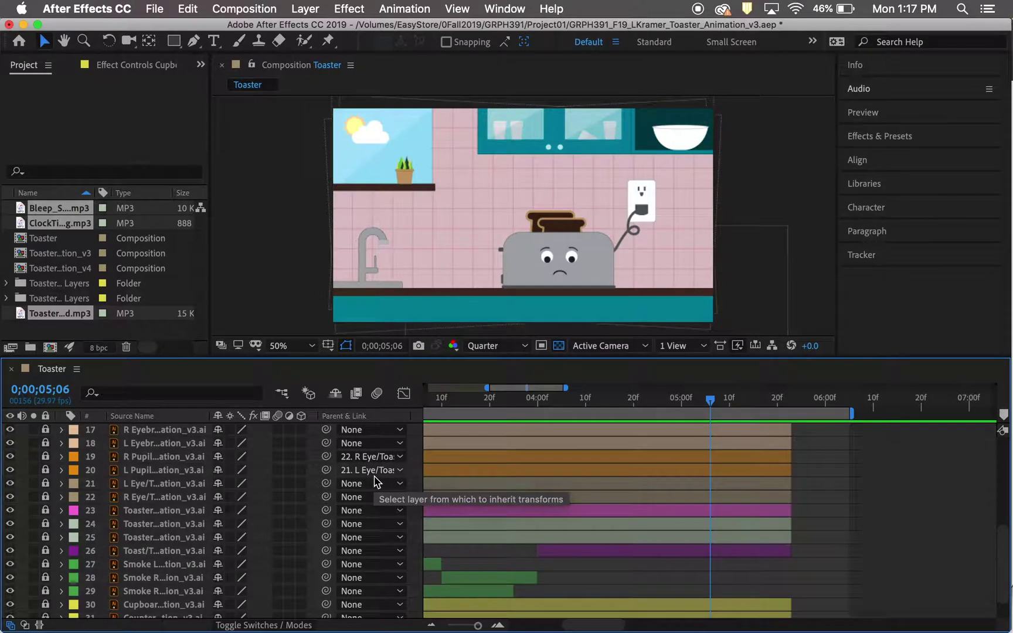
scroll(367, 487, up, 4)
scroll(375, 481, up, 1)
scroll(375, 482, left, 3)
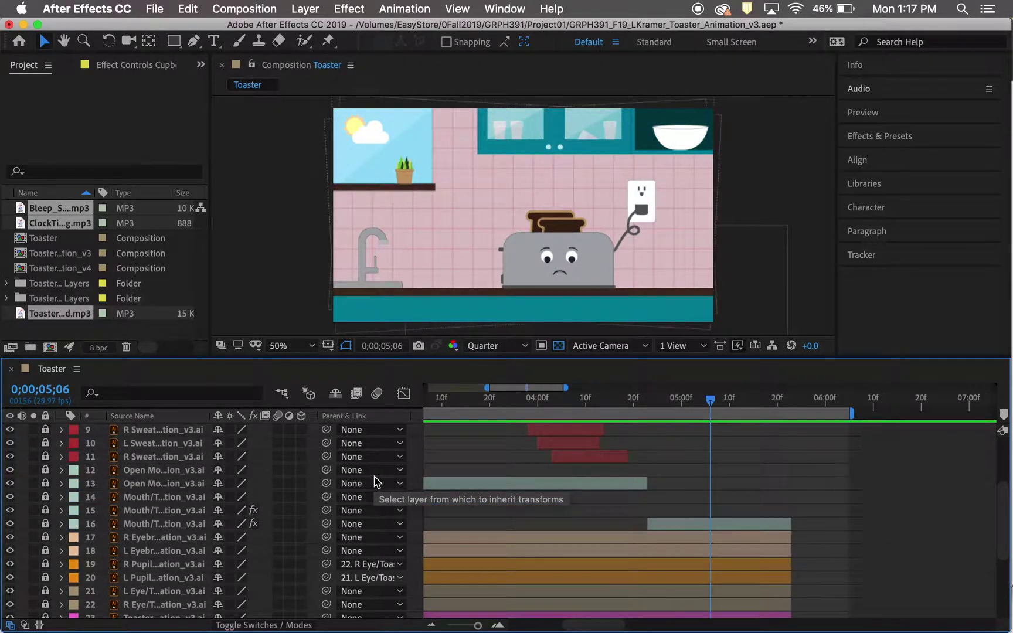
scroll(512, 507, up, 1)
scroll(512, 508, up, 2)
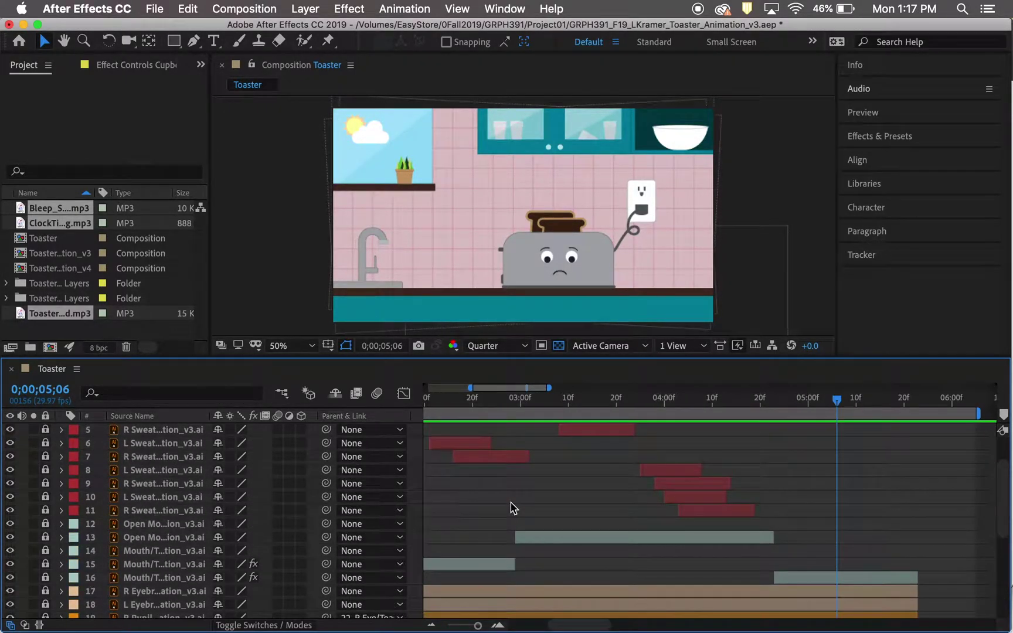
scroll(512, 508, left, 7)
scroll(513, 508, up, 1)
scroll(512, 508, down, 3)
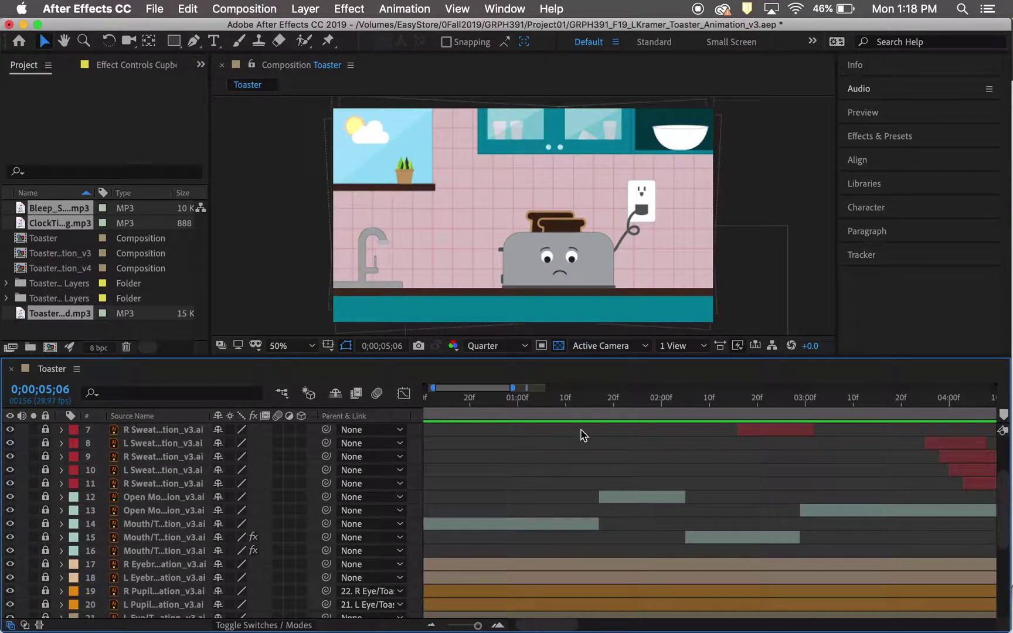
drag(628, 399, 599, 403)
scroll(589, 590, down, 8)
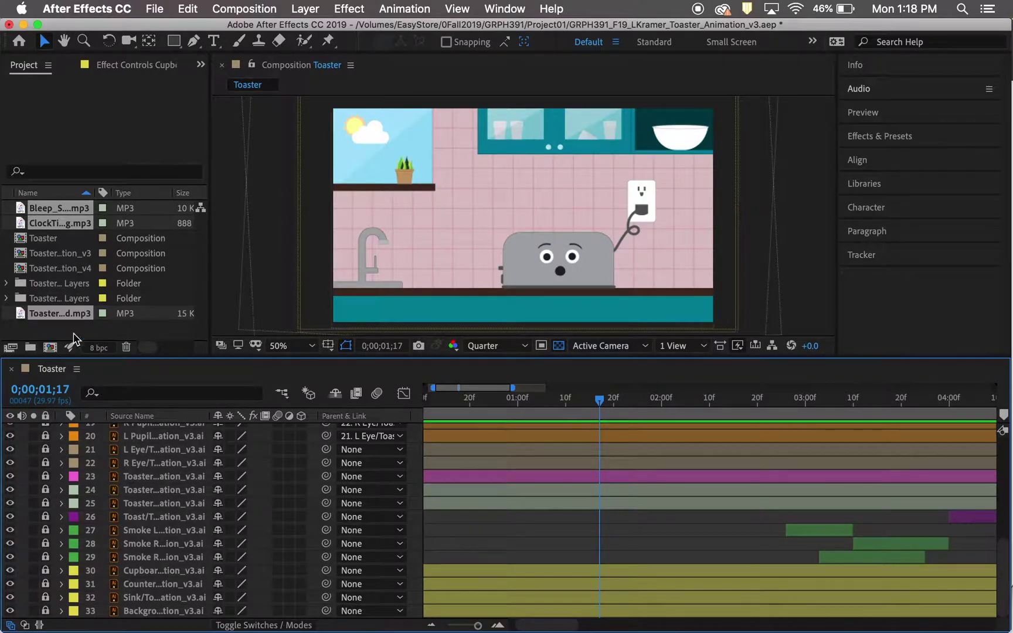
Add Bleep_Sound.mp3 as layer 34, reveal its Audio Levels, and start it at 0;00;01;17.
click(106, 332)
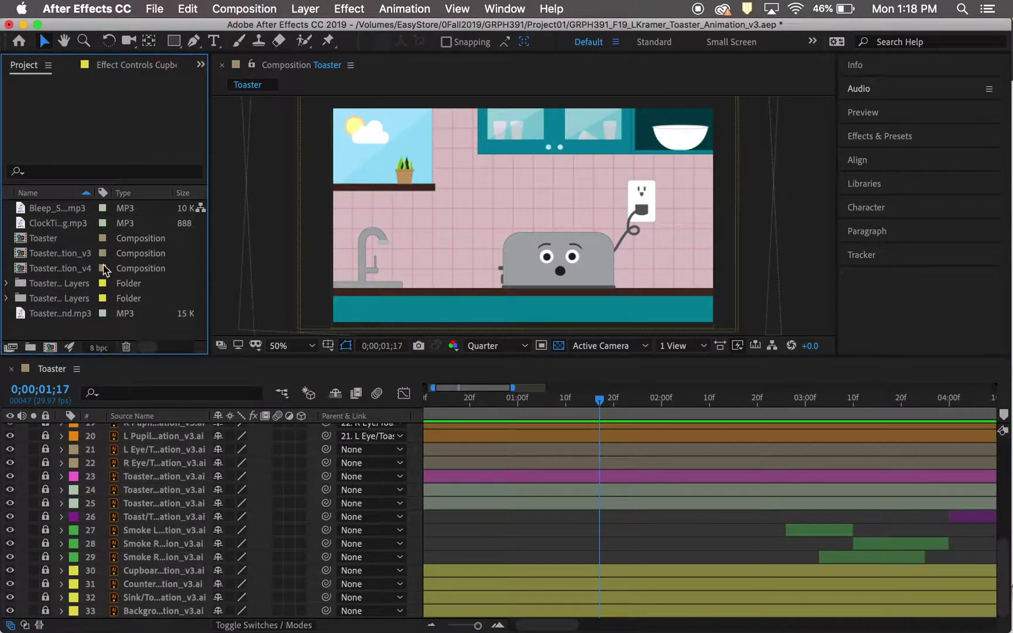
drag(68, 209, 88, 613)
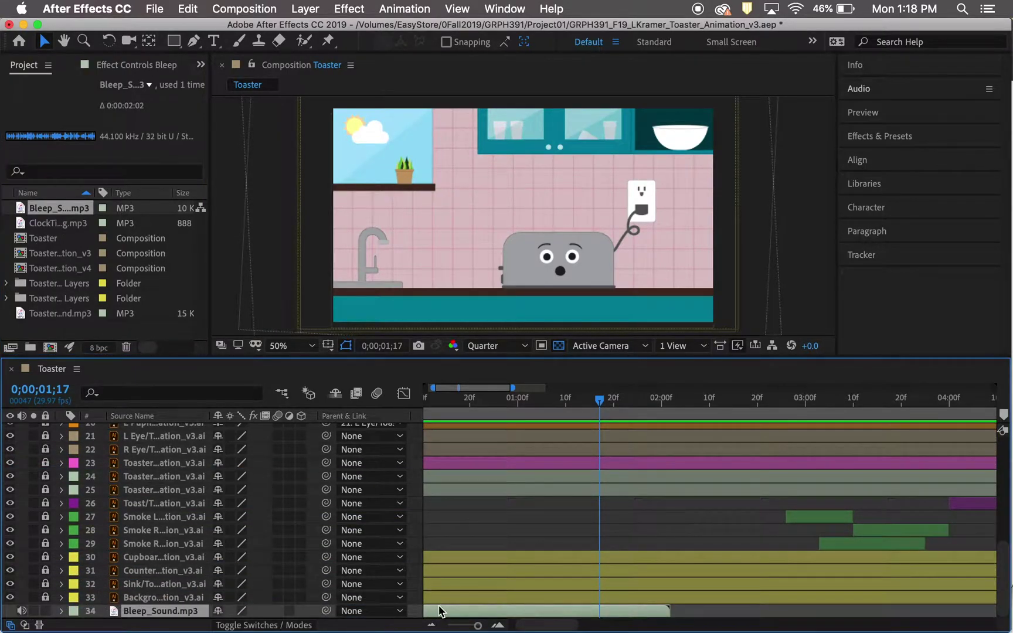
click(61, 611)
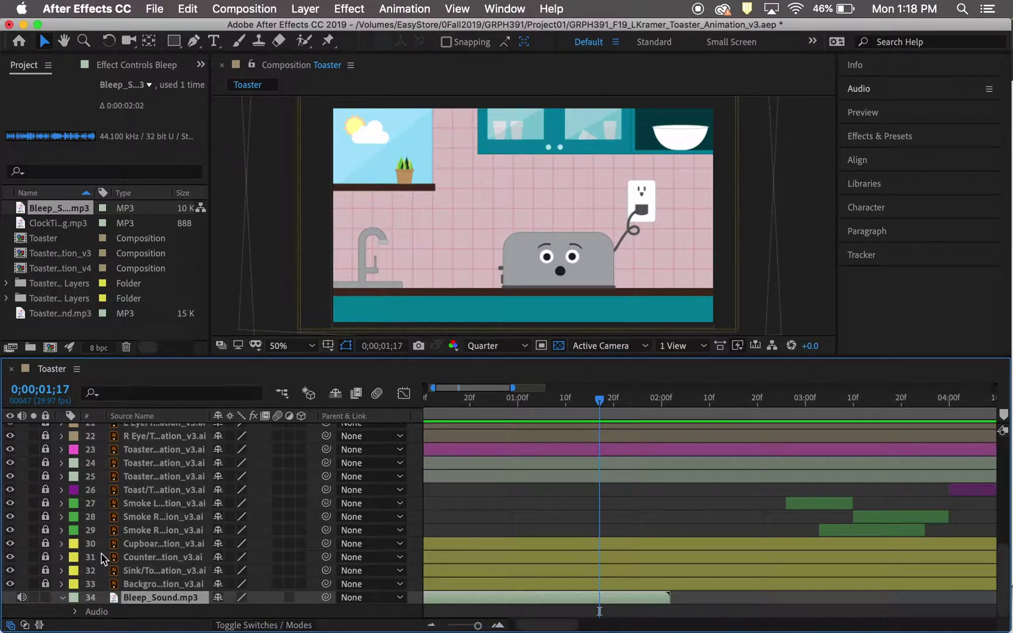
click(75, 611)
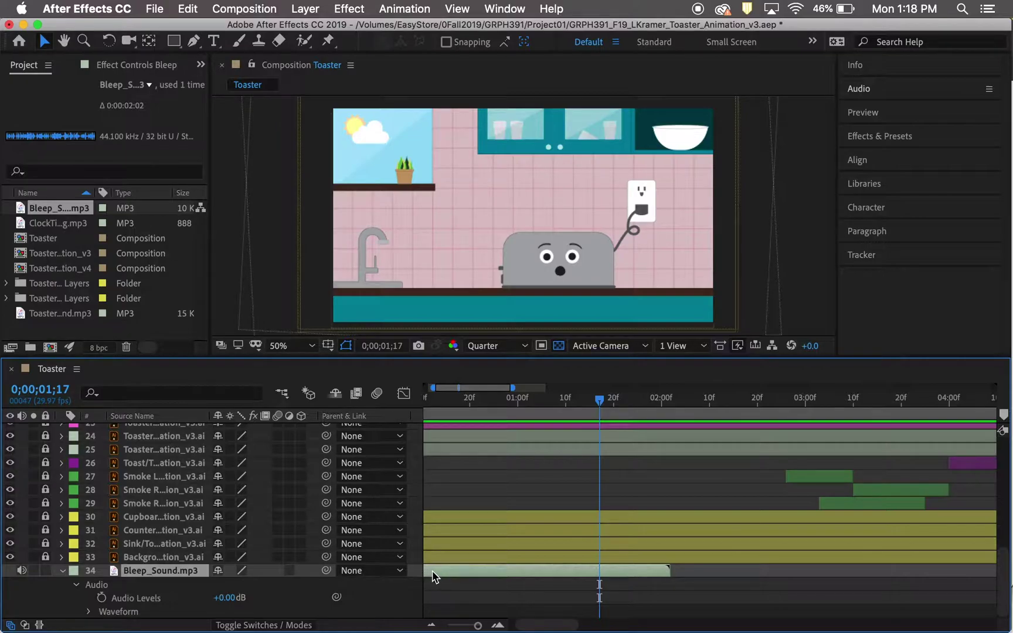
drag(433, 576, 655, 579)
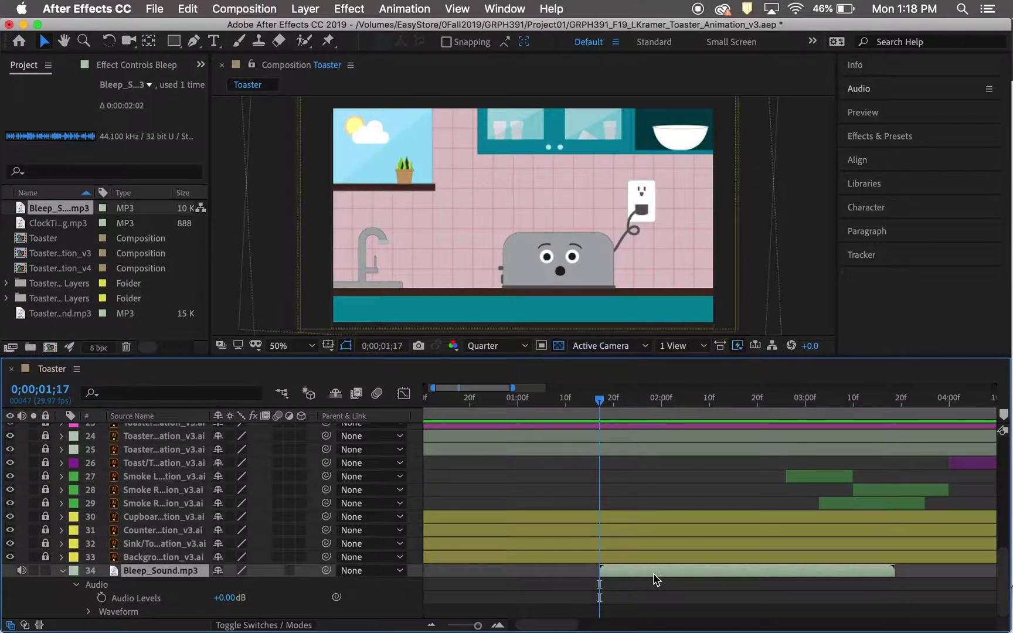
Trim the bleep to end at 0;00;02;00 and nudge its Audio Levels slightly above zero.
key(space)
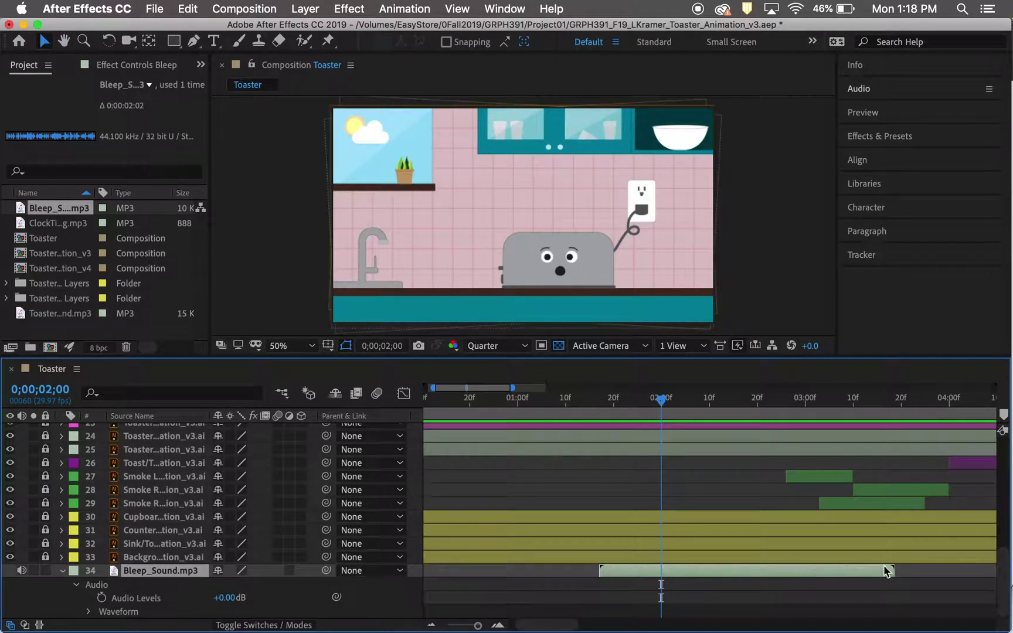
drag(891, 573, 660, 583)
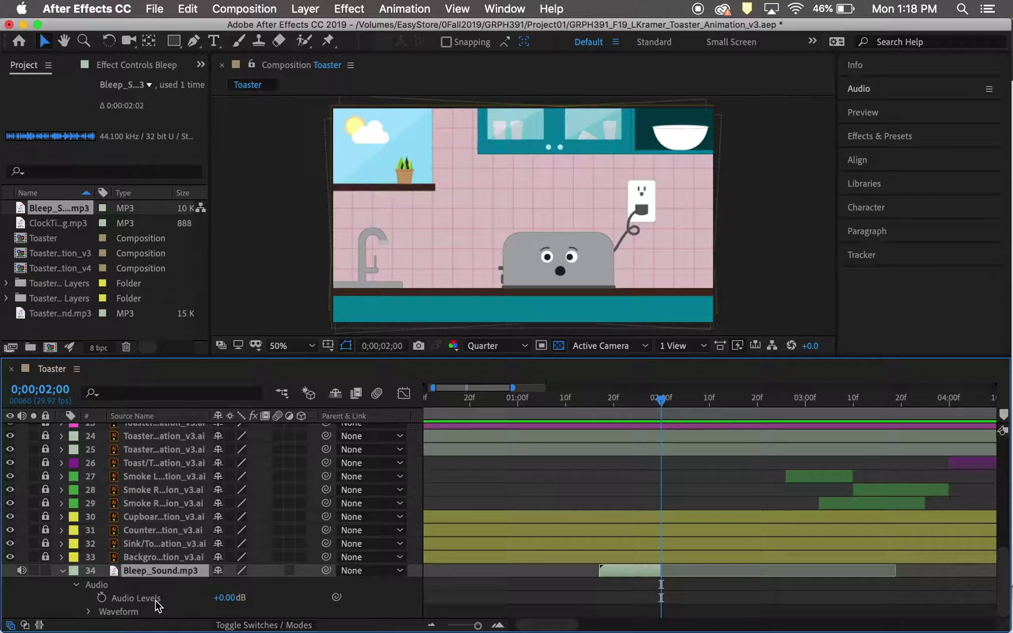
click(115, 599)
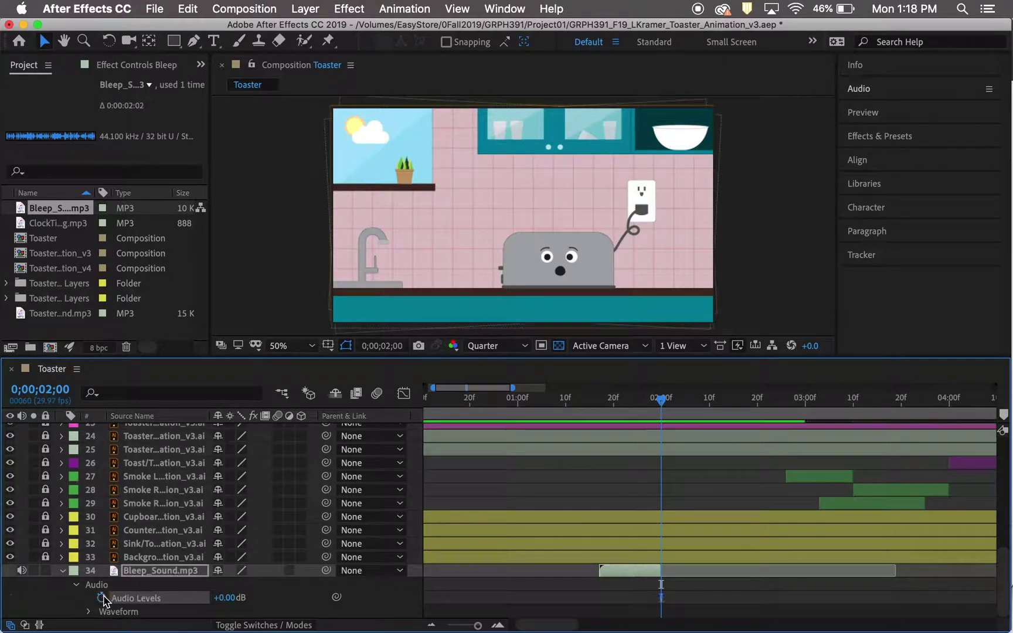
mouse_move(227, 598)
mouse_down()
mouse_move(259, 598)
mouse_move(219, 602)
mouse_up()
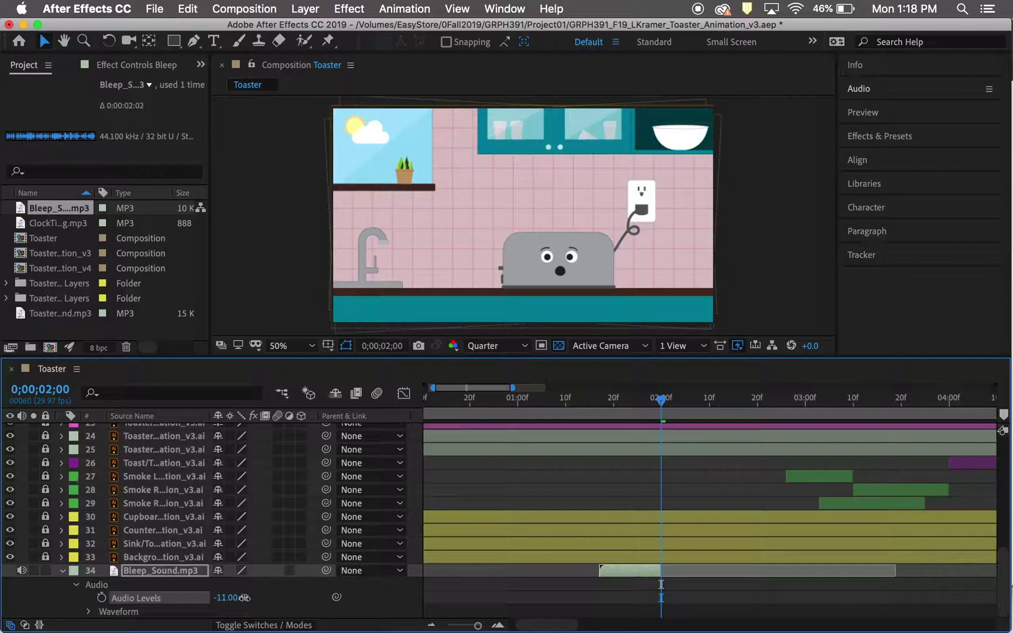
drag(247, 597, 251, 598)
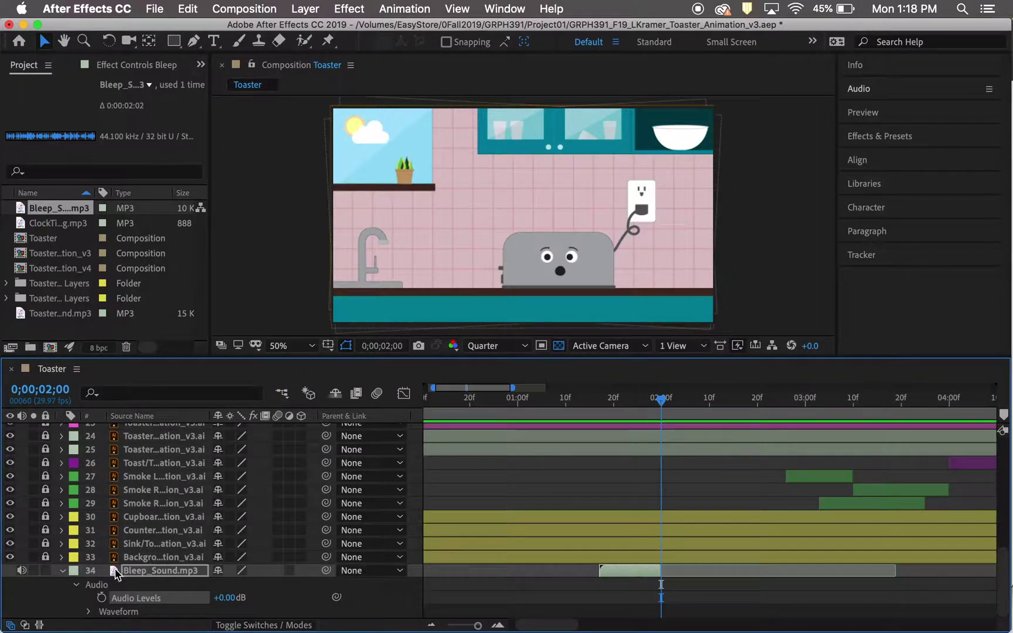
Lock and collapse the Bleep_Sound layer, then scrub to check the timing.
click(50, 570)
click(62, 571)
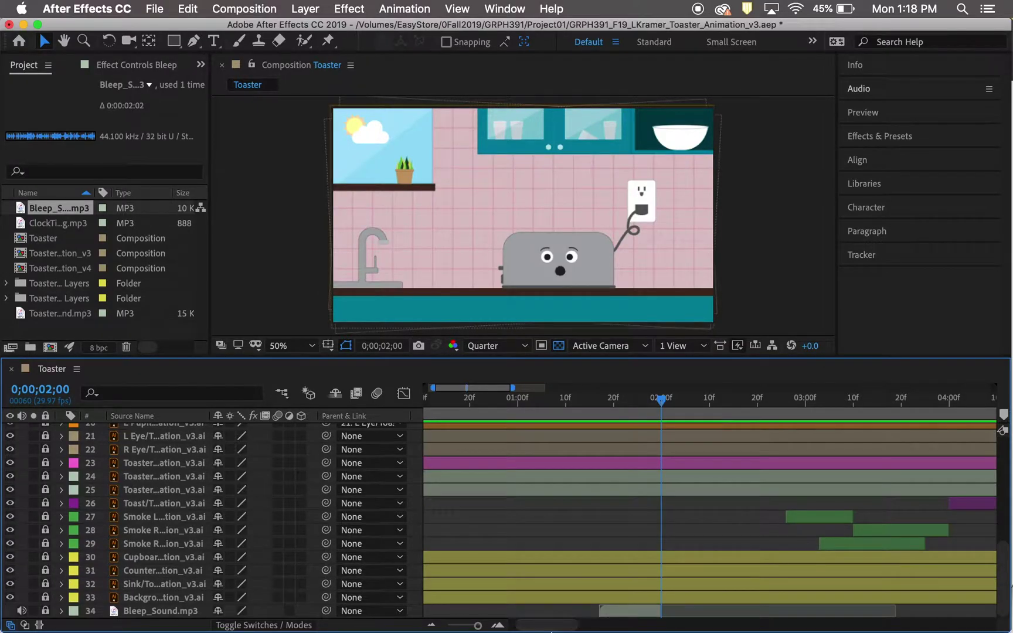
mouse_move(663, 403)
mouse_down()
mouse_move(756, 403)
mouse_move(661, 422)
mouse_up()
Add ClockTicking.mp3 as layer 35 starting at 0;00;02;00 and expand its properties.
drag(75, 225, 111, 612)
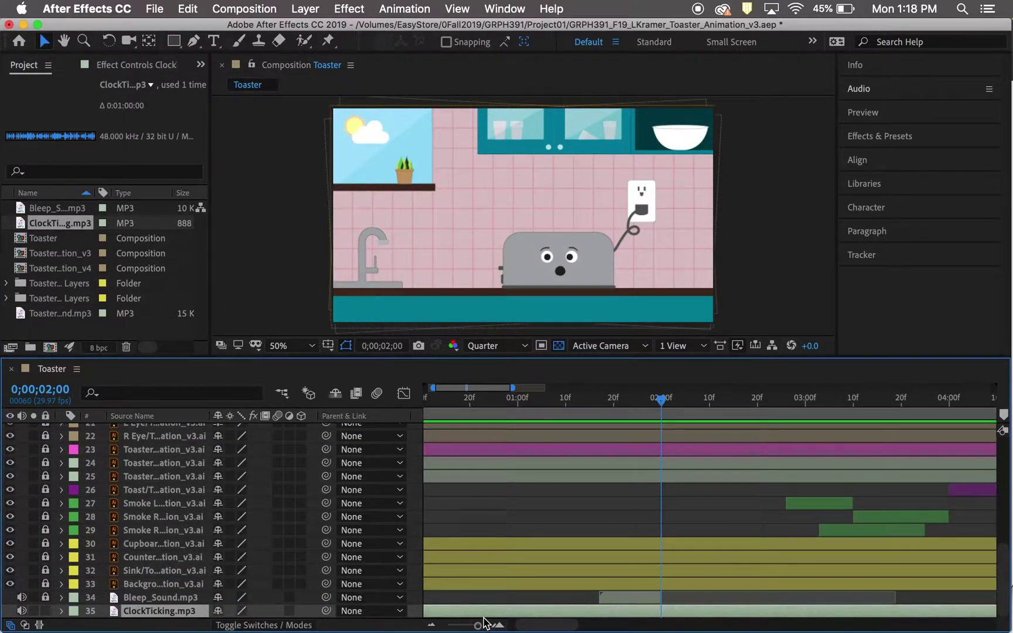
drag(519, 611, 750, 610)
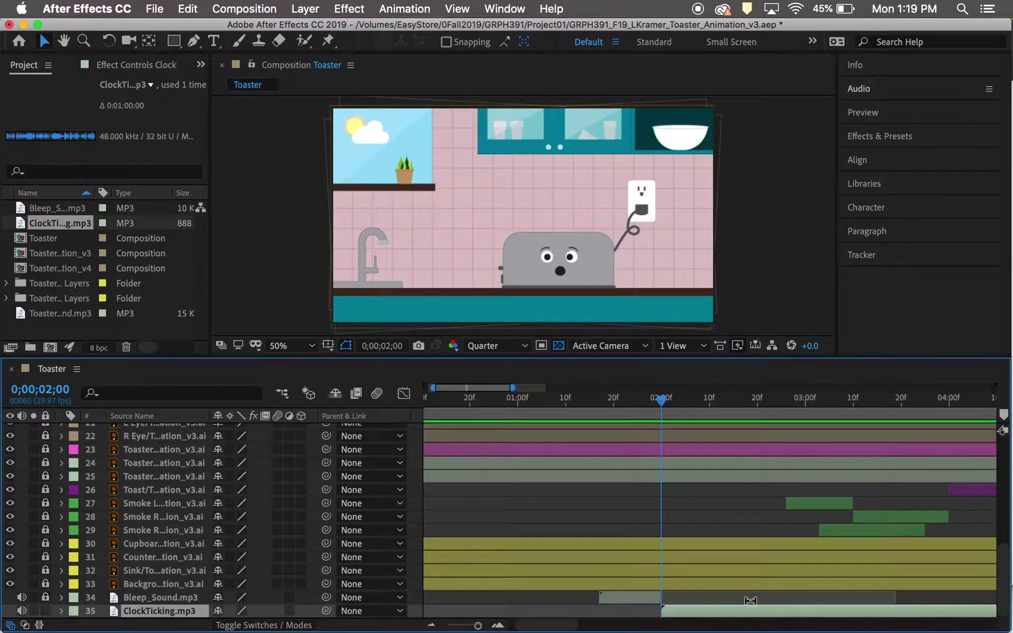
click(61, 611)
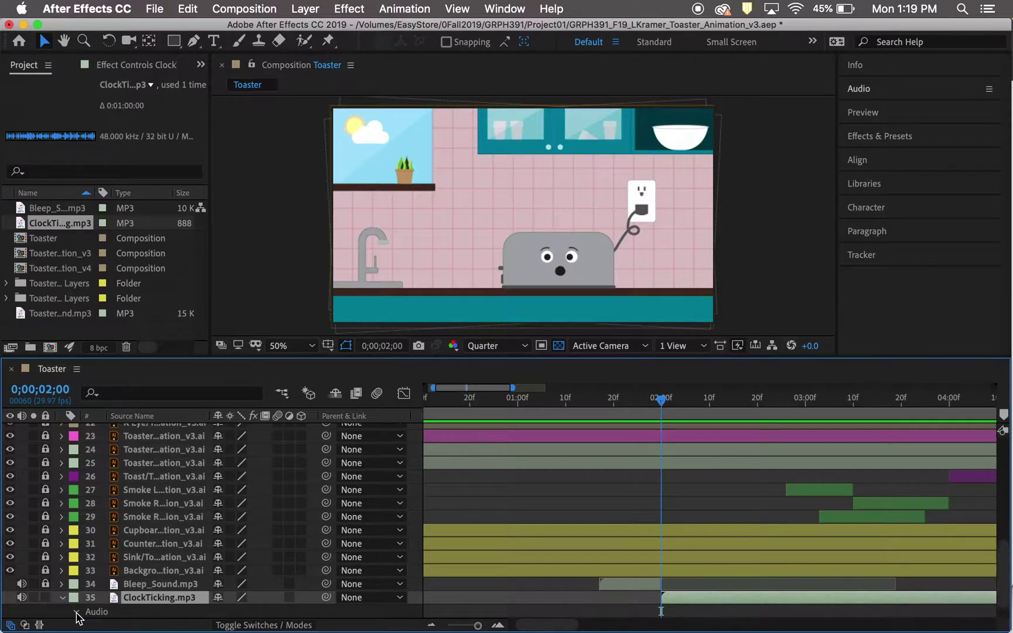
Lower the ClockTicking layer's Audio Levels to -16.00 dB, previewing the ticking.
click(76, 612)
key(space)
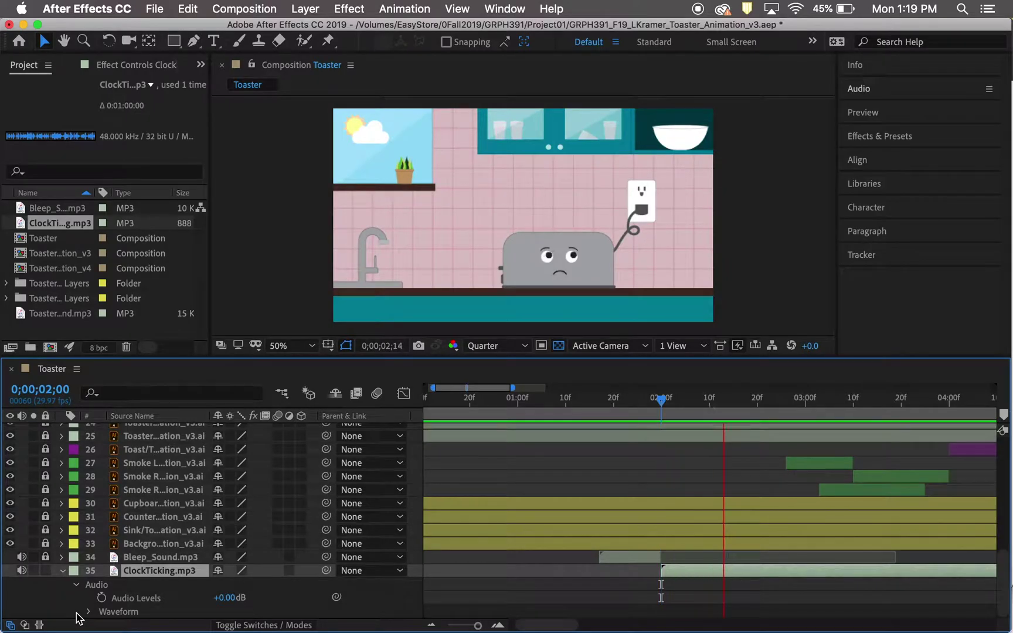
key(space)
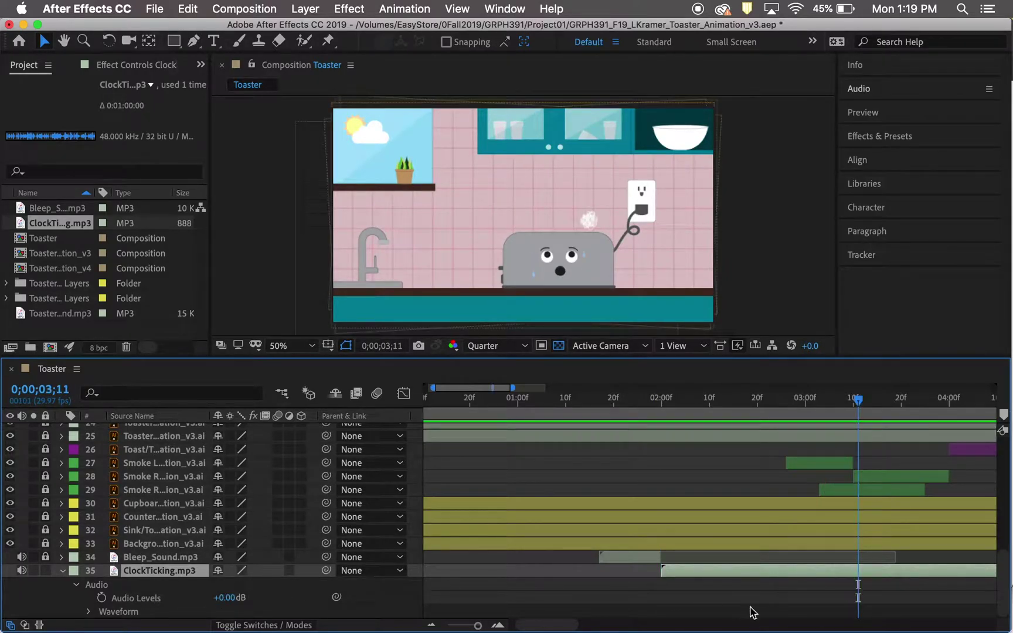
drag(233, 599, 223, 598)
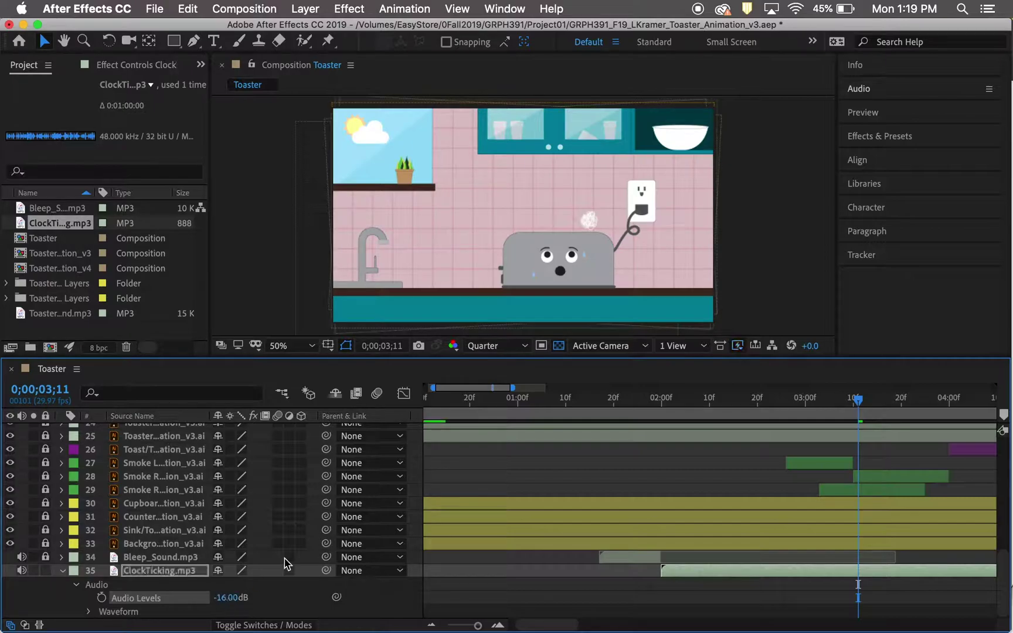
drag(671, 408, 634, 409)
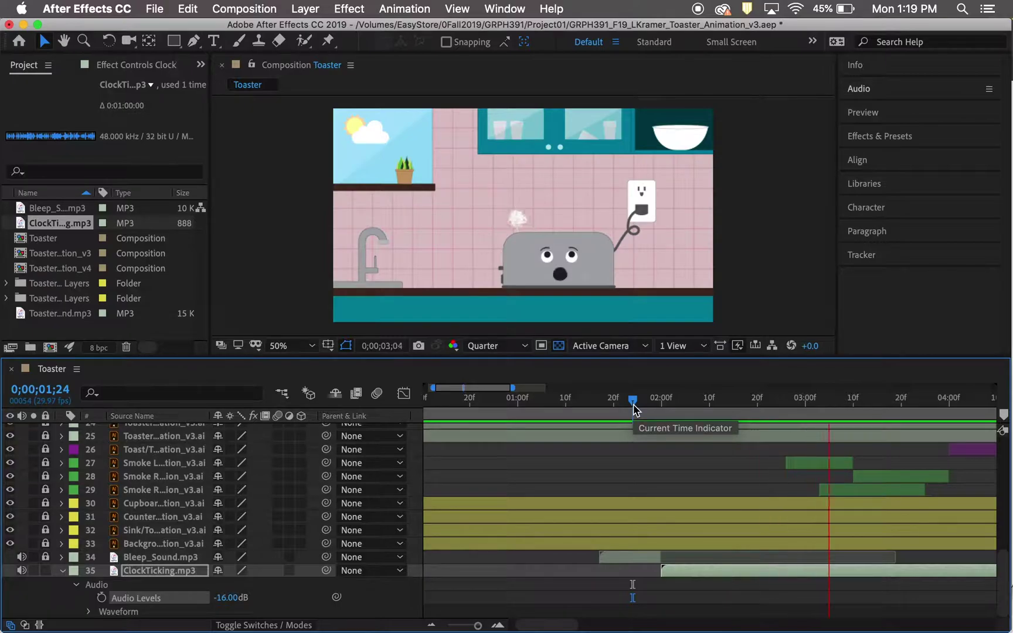
key(space)
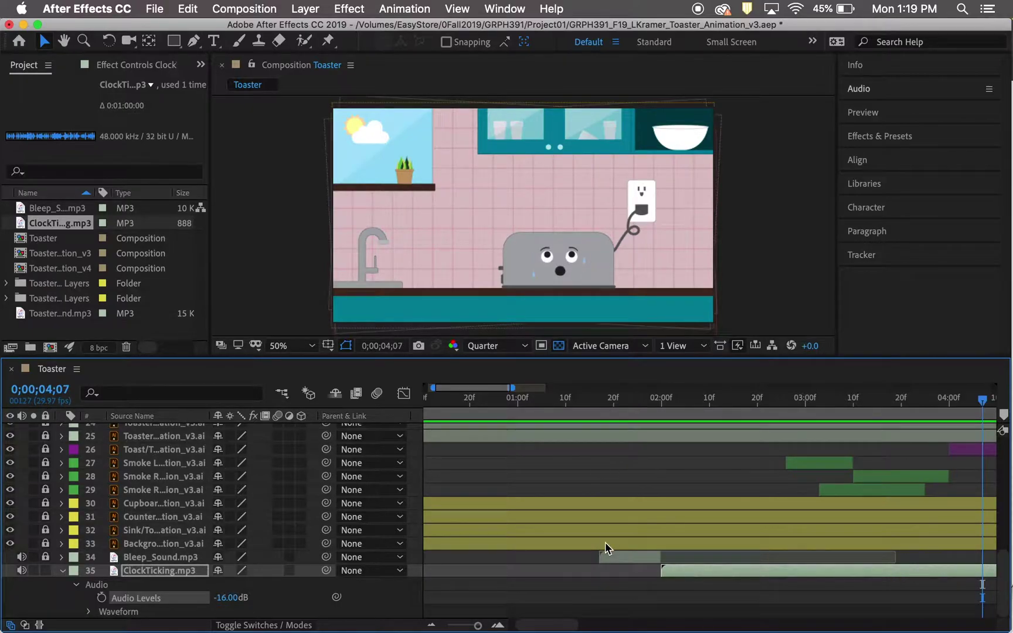
scroll(680, 546, right, 10)
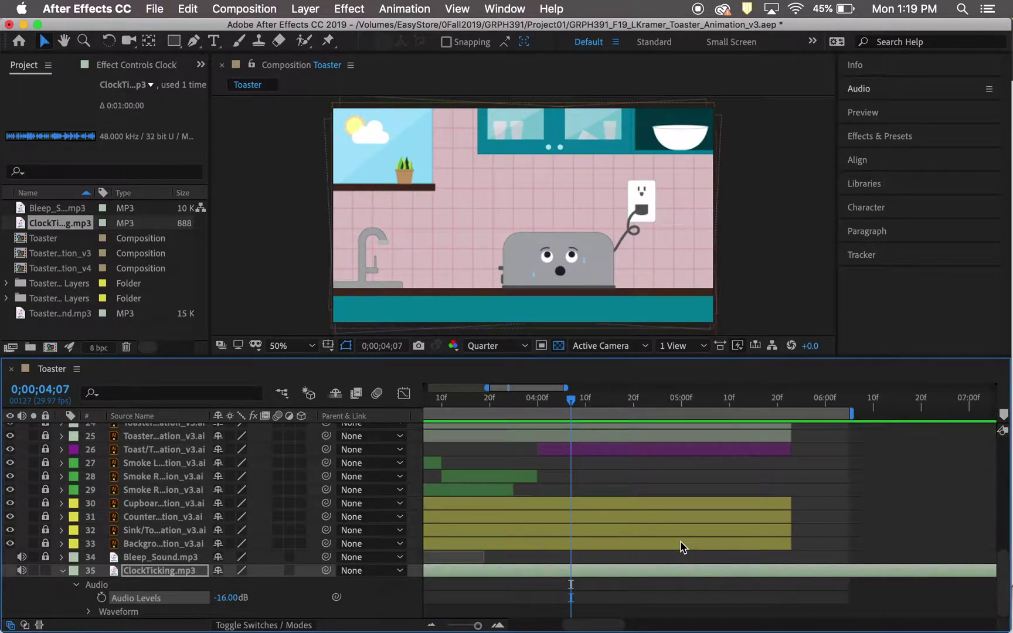
Move to 0;00;04;11 and add a layer marker there on ClockTicking.mp3.
key(space)
drag(663, 402, 591, 409)
click(611, 573)
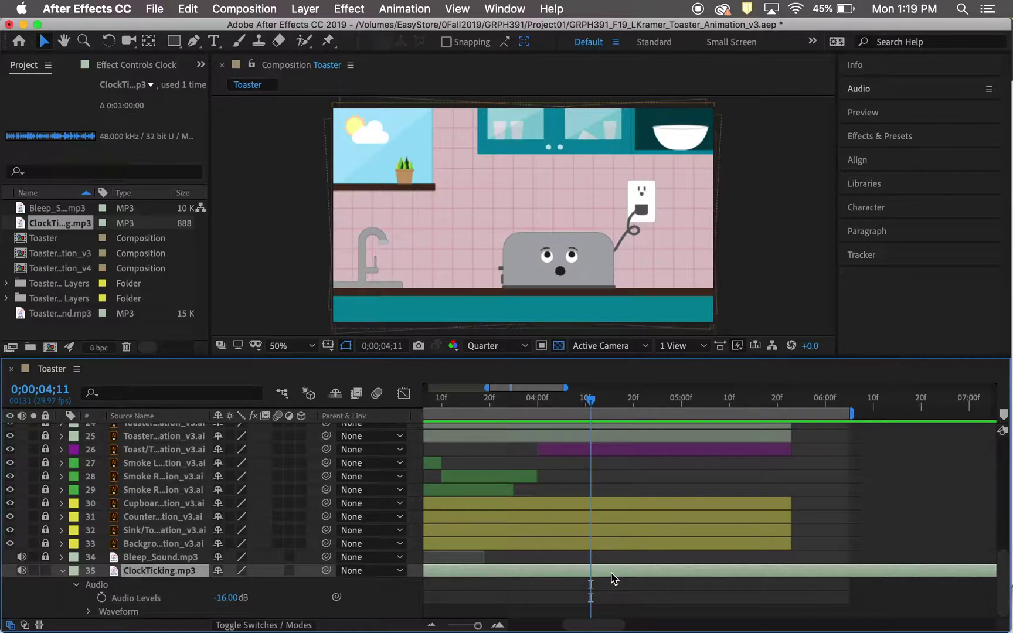
right_click(612, 574)
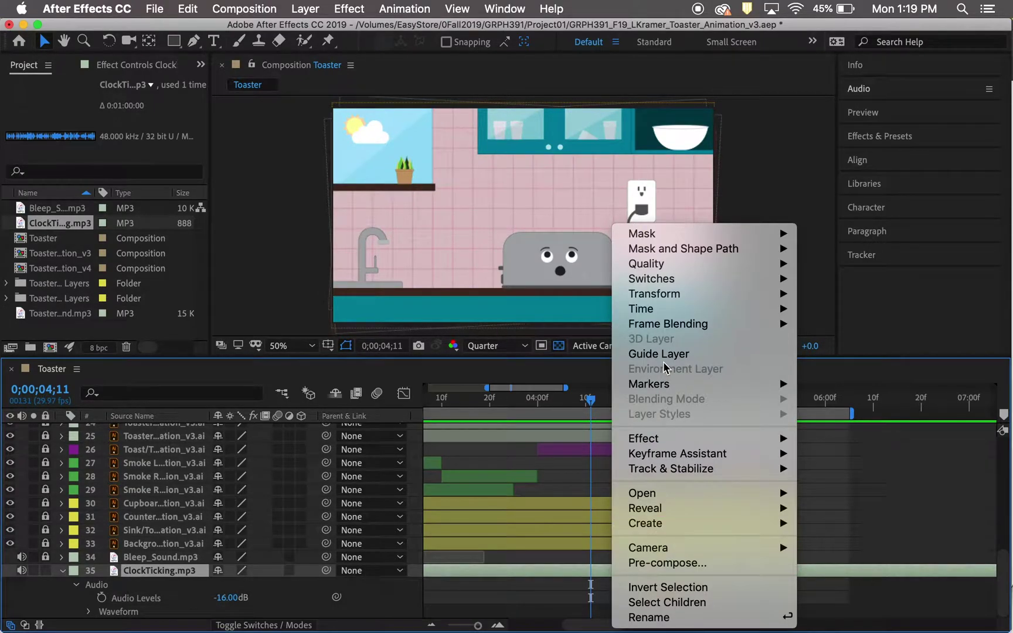
mouse_move(667, 384)
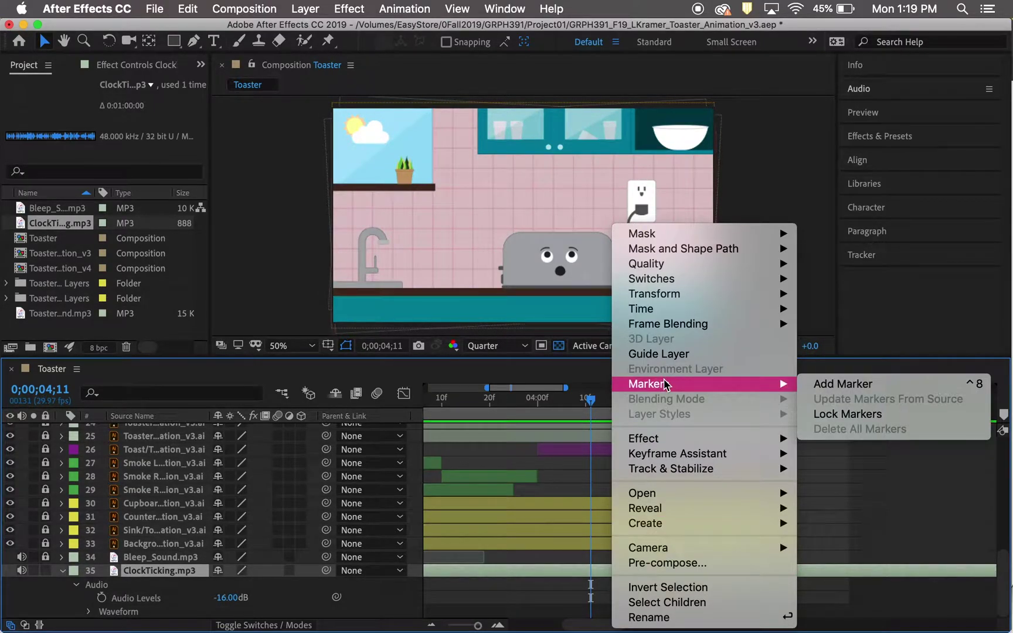
click(832, 385)
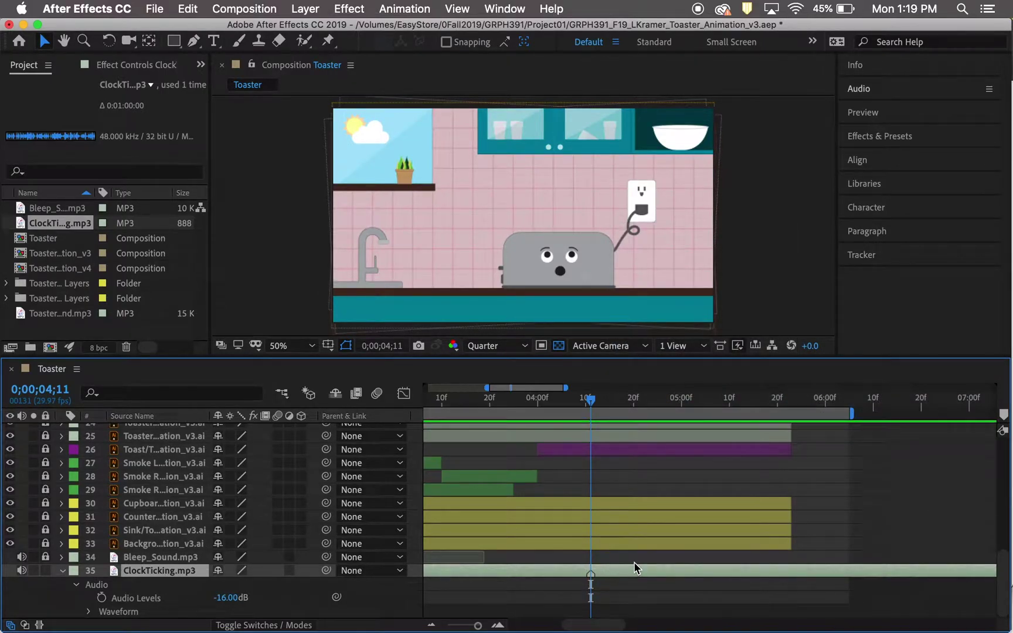
drag(590, 626, 985, 625)
scroll(998, 573, up, 5)
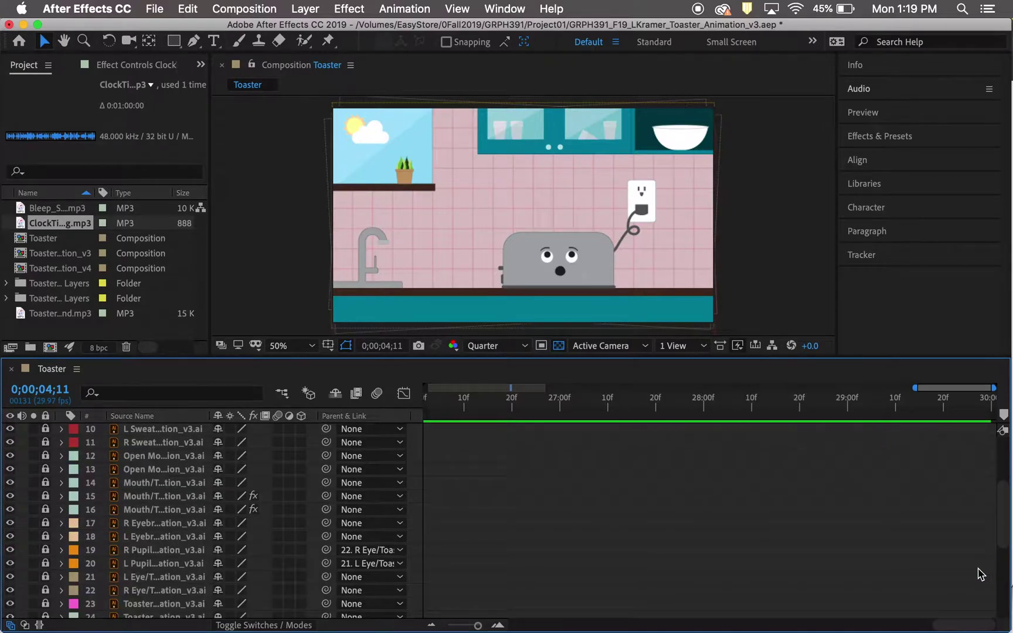
drag(965, 627, 612, 615)
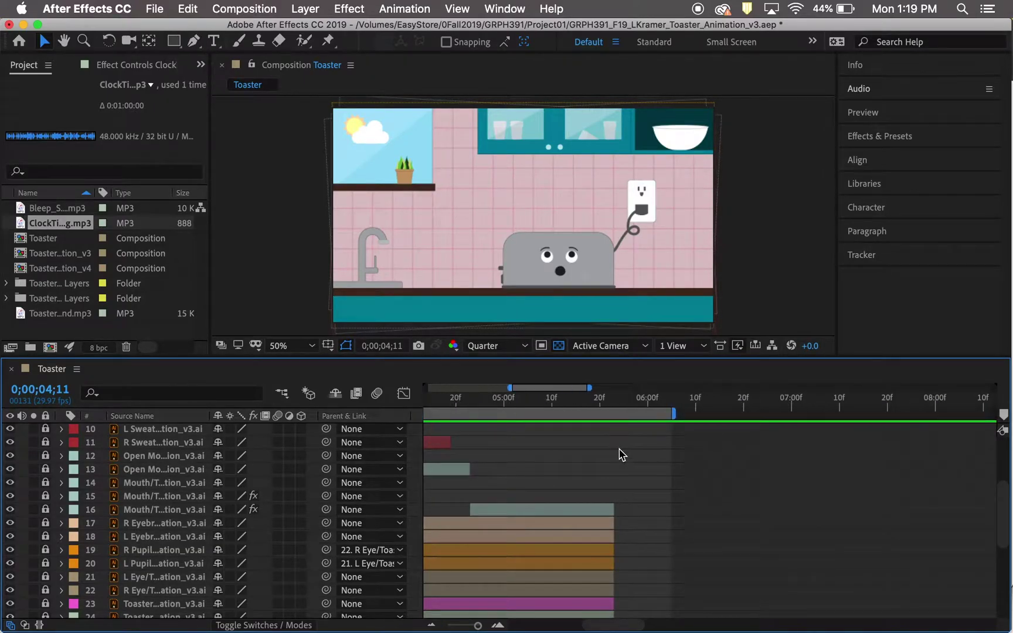
scroll(621, 455, down, 5)
key(l)
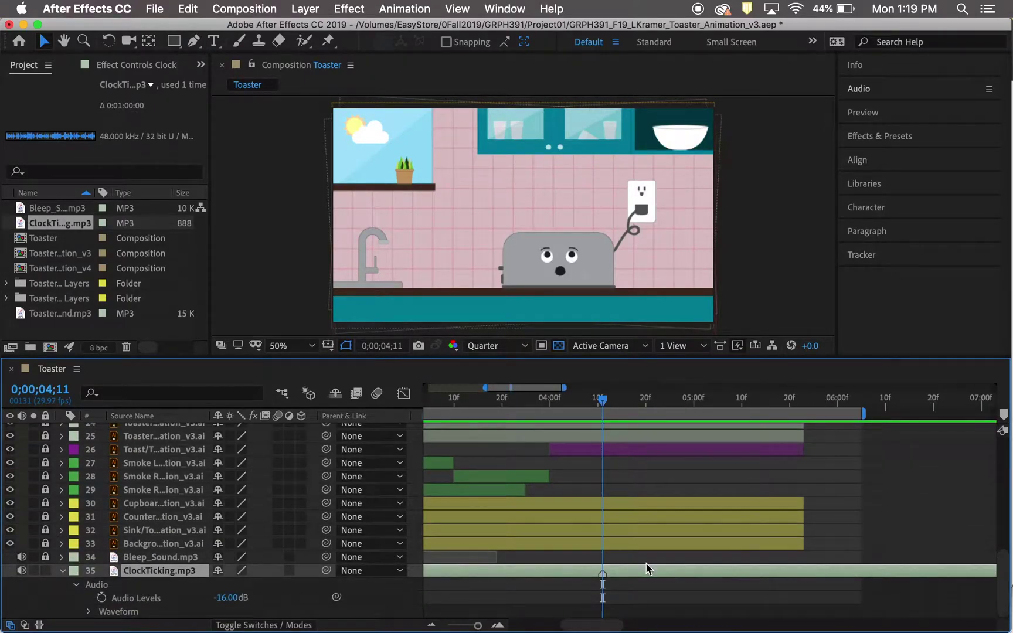
right_click(727, 570)
mouse_move(771, 522)
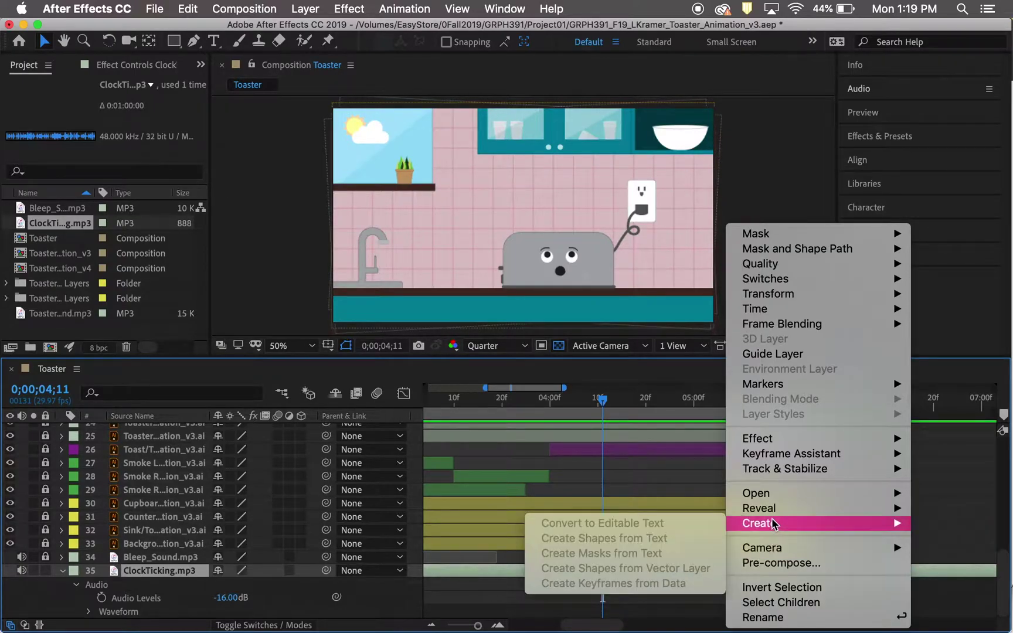
mouse_move(792, 293)
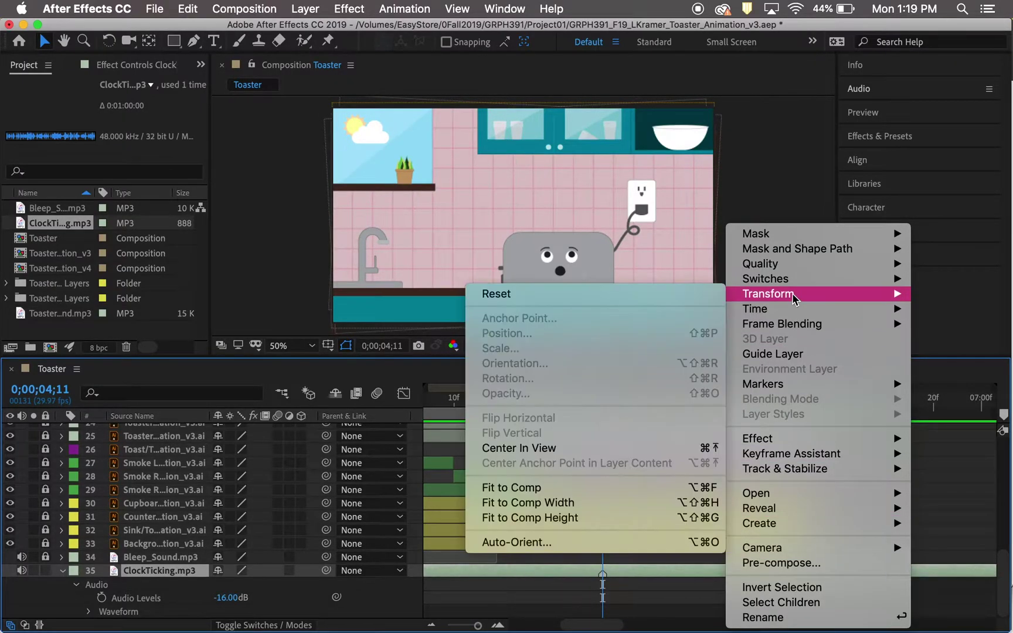
mouse_move(782, 265)
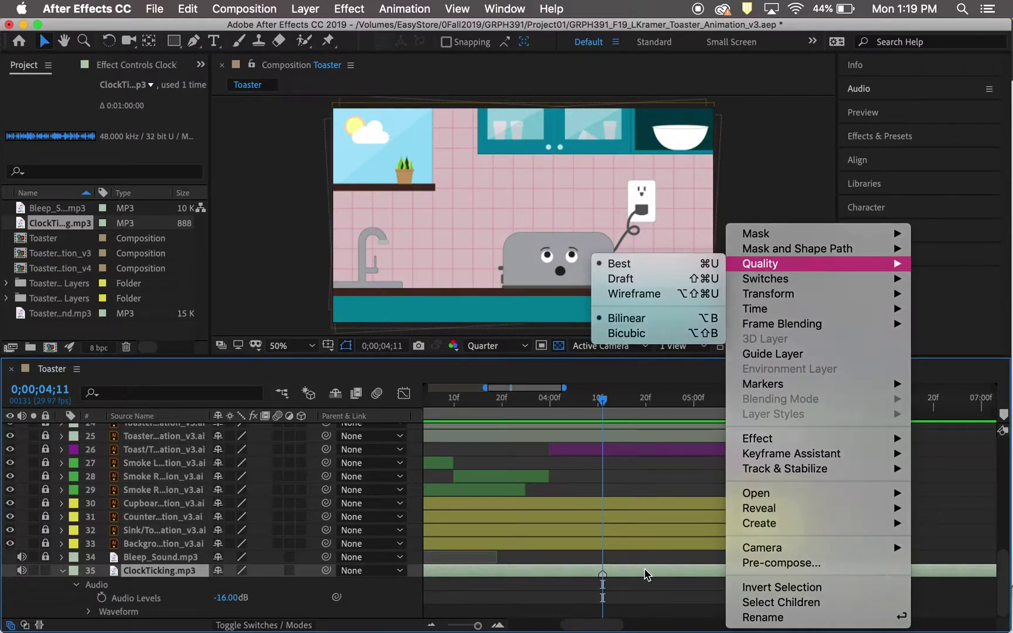
click(645, 574)
scroll(645, 574, right, 8)
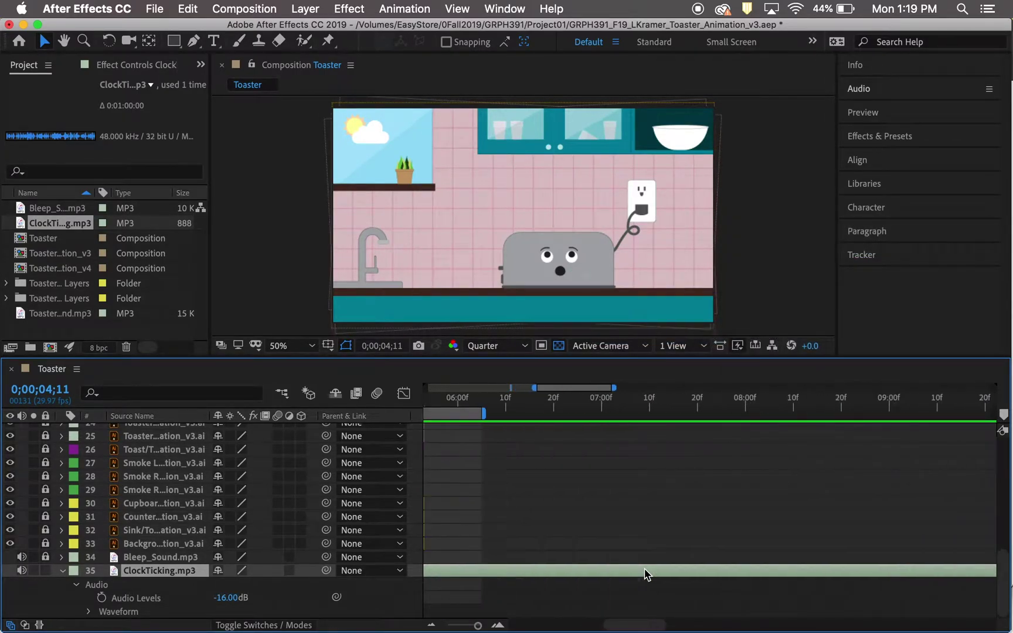
Zoom out to the full 30 seconds and trim ClockTicking to end at its 0;00;04;11 marker.
mouse_move(490, 627)
drag(481, 626, 430, 629)
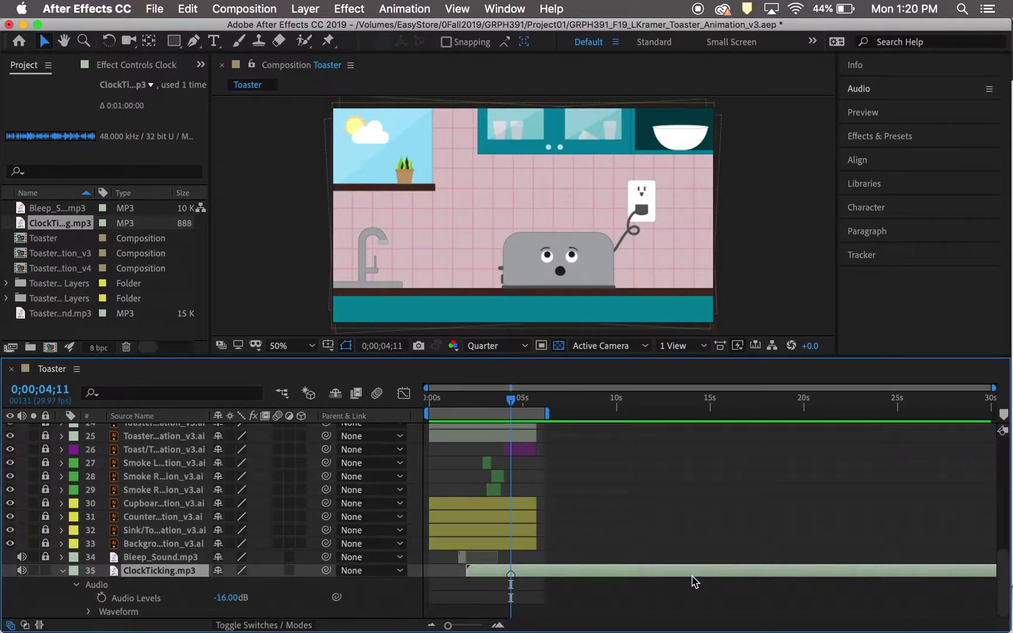
drag(780, 572, 559, 588)
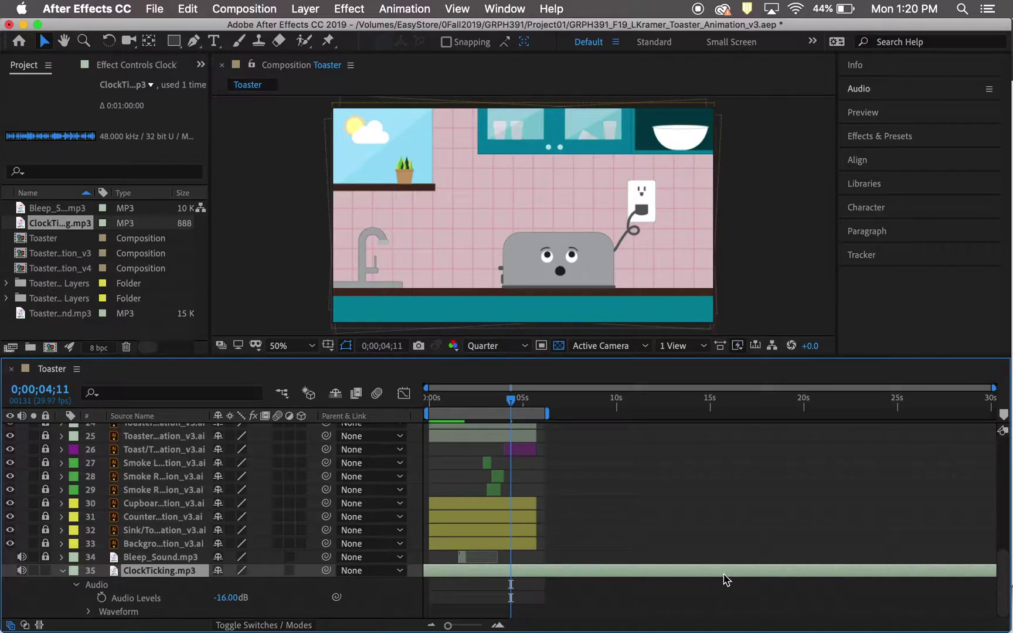
drag(727, 580, 536, 588)
drag(655, 577, 554, 583)
drag(816, 571, 483, 583)
drag(545, 568, 514, 579)
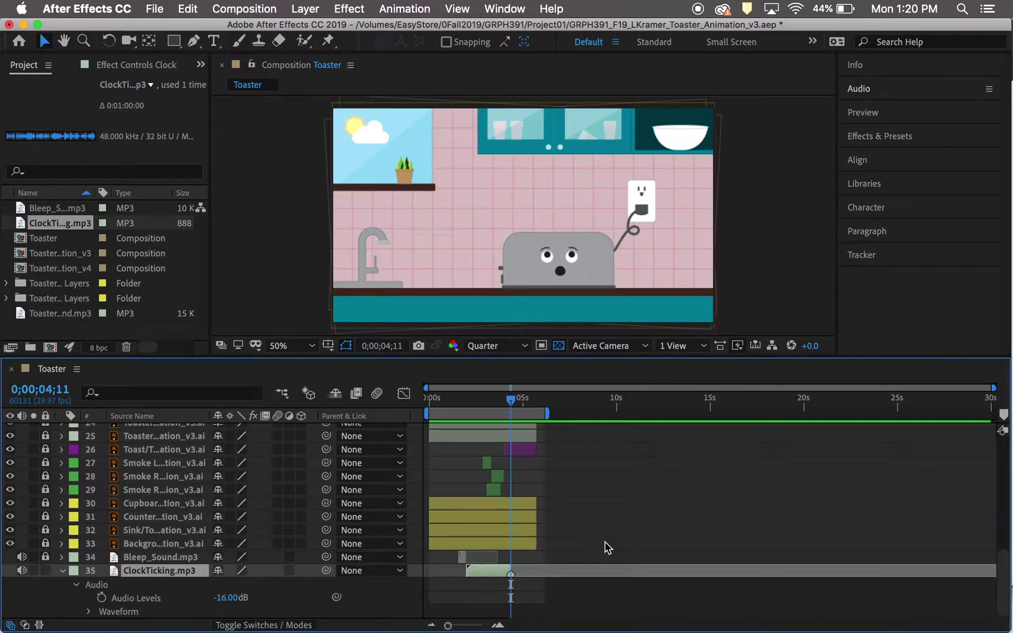
click(53, 574)
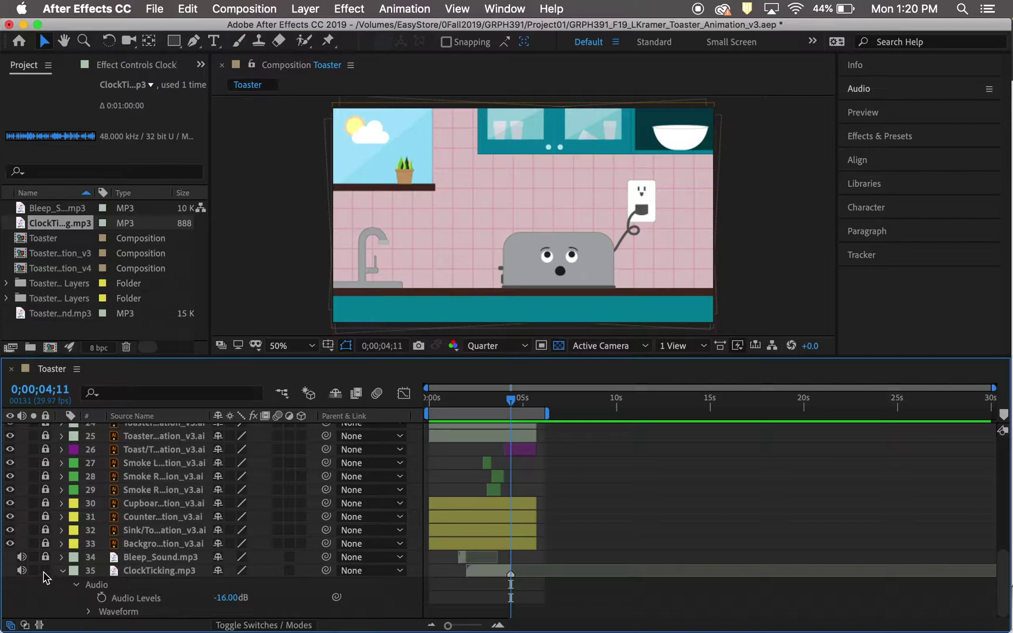
Add ToasterPopUp_Sound.mp3 as layer 36 starting at 0;00;04;11 and preview it.
click(62, 571)
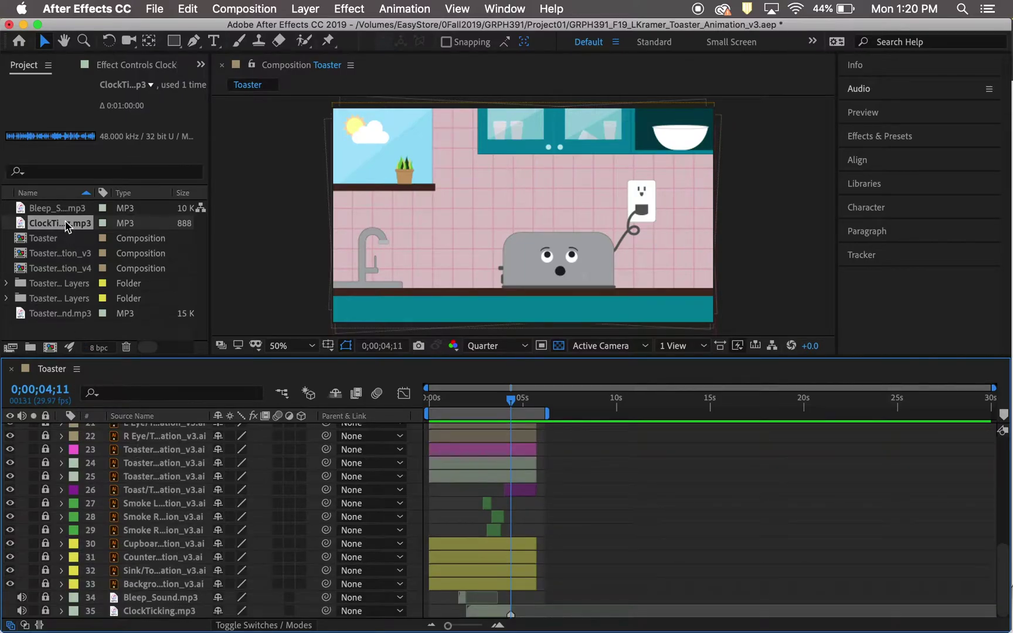
drag(71, 320, 66, 618)
drag(437, 618, 519, 618)
key(space)
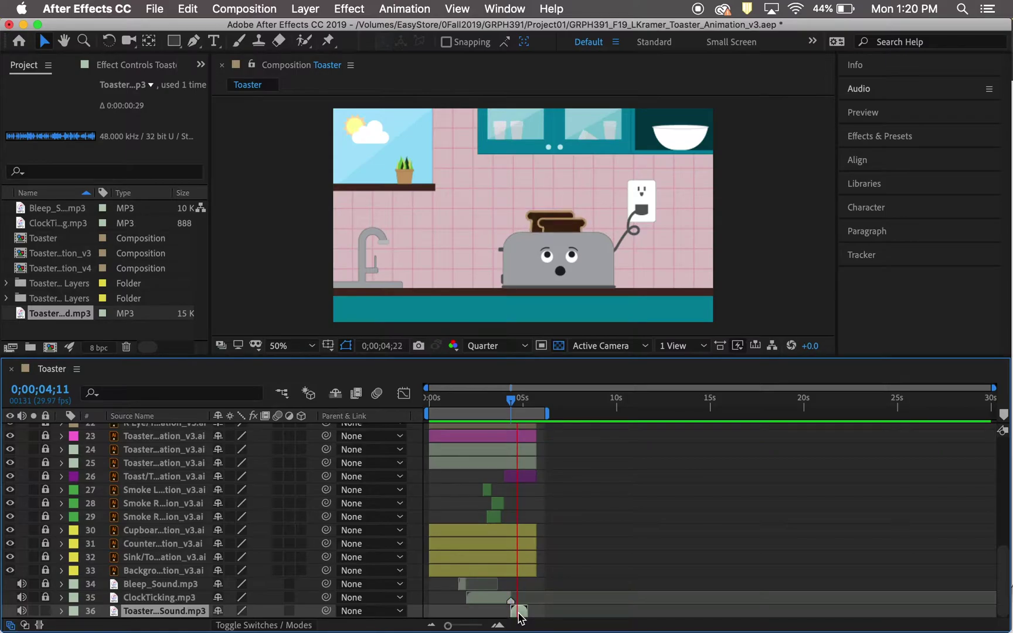
key(space)
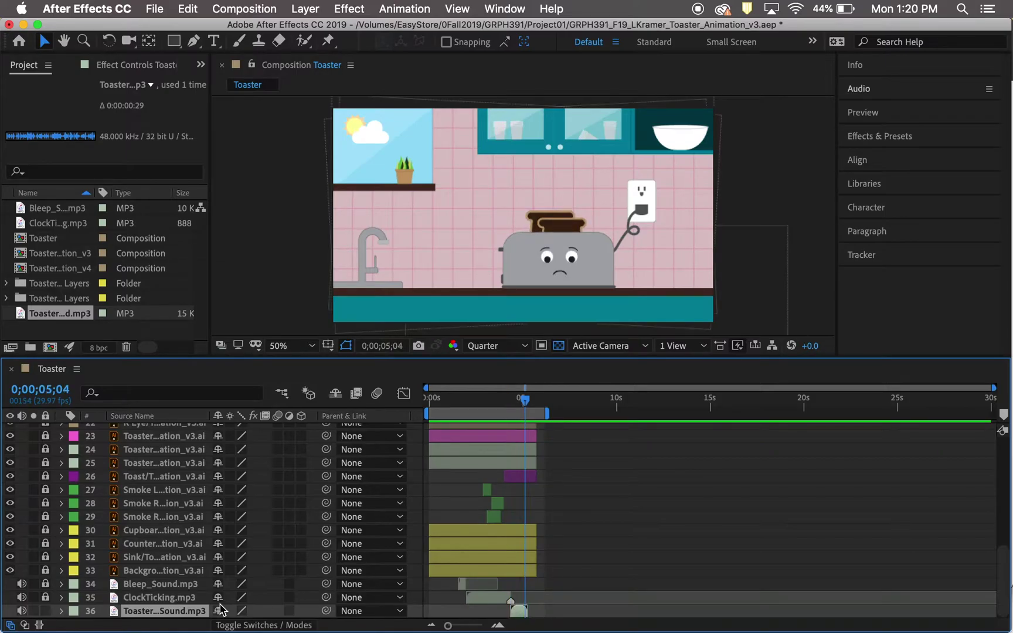
click(62, 611)
Lower the ToasterPopUp_Sound Audio Levels to -8.00 dB and preview the quieter pop.
click(92, 611)
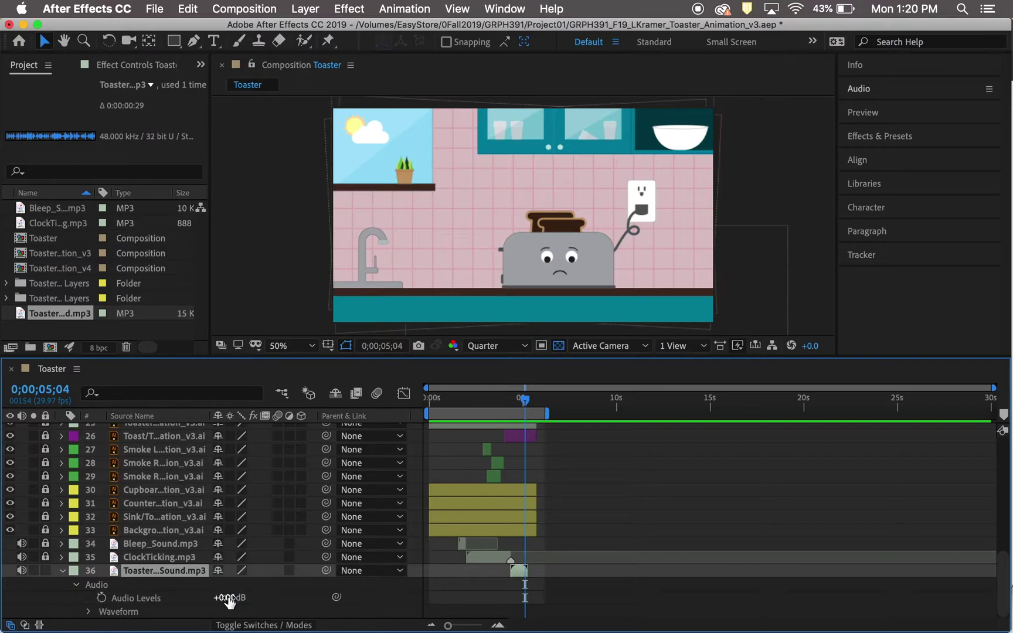
drag(220, 597, 223, 597)
drag(527, 401, 511, 405)
key(space)
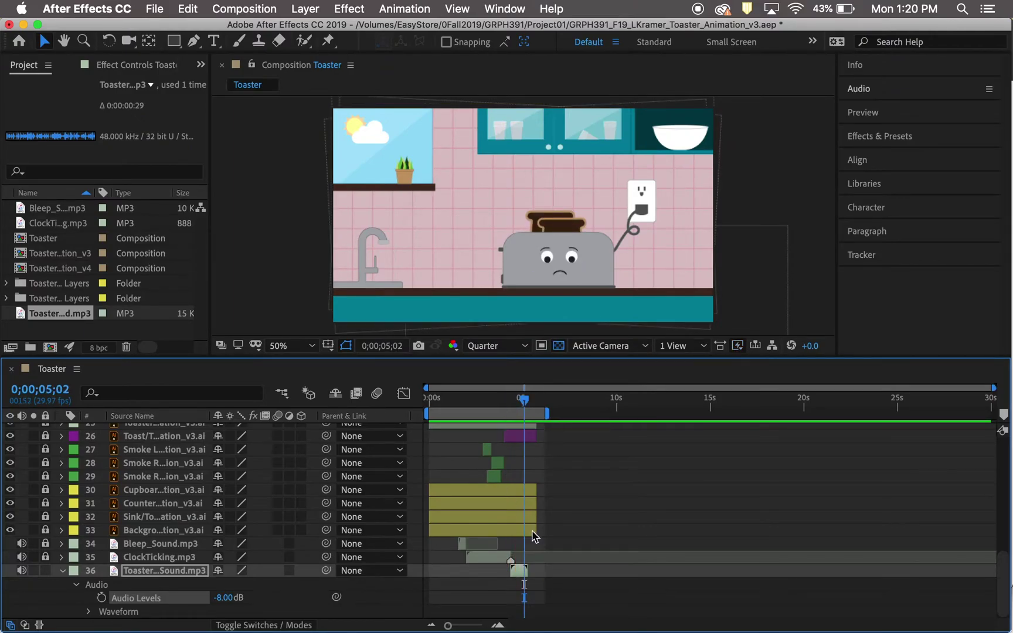
Replay the preview from about 4 seconds, then lock the toaster sound layer.
drag(526, 403, 511, 404)
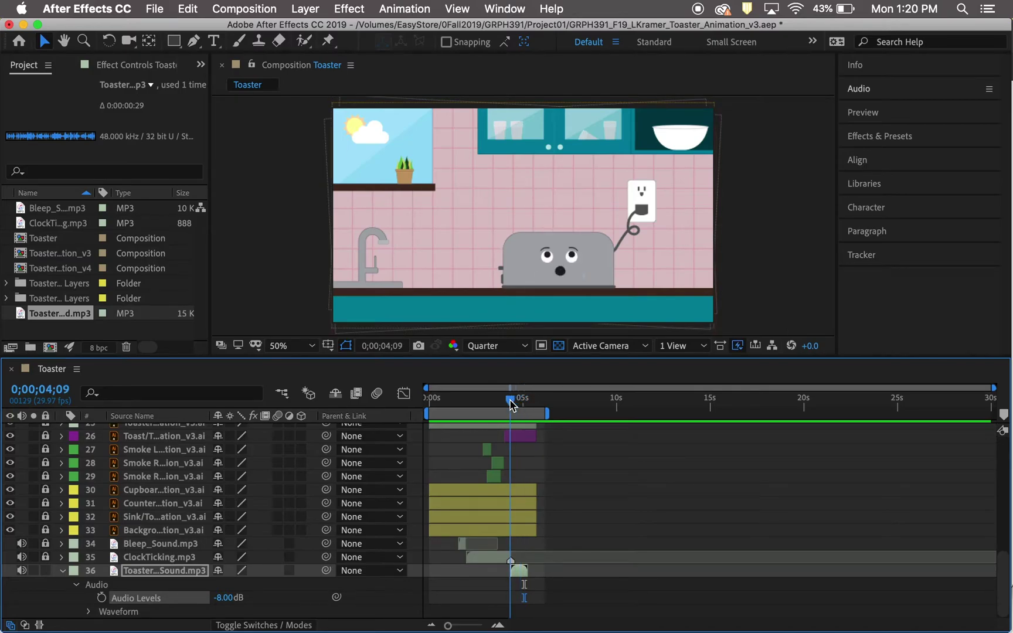
key(space)
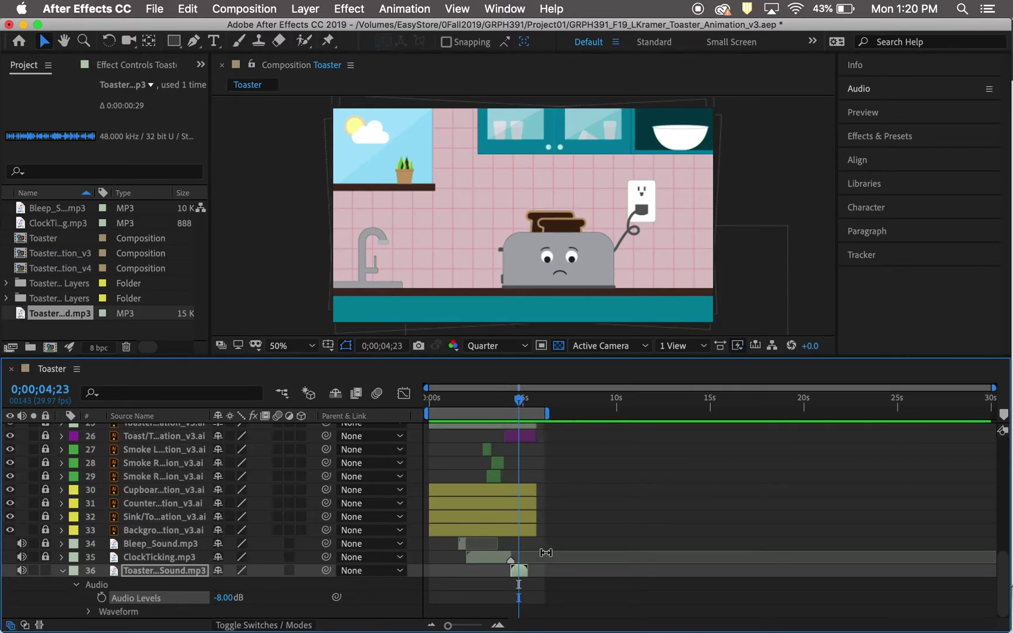
click(519, 571)
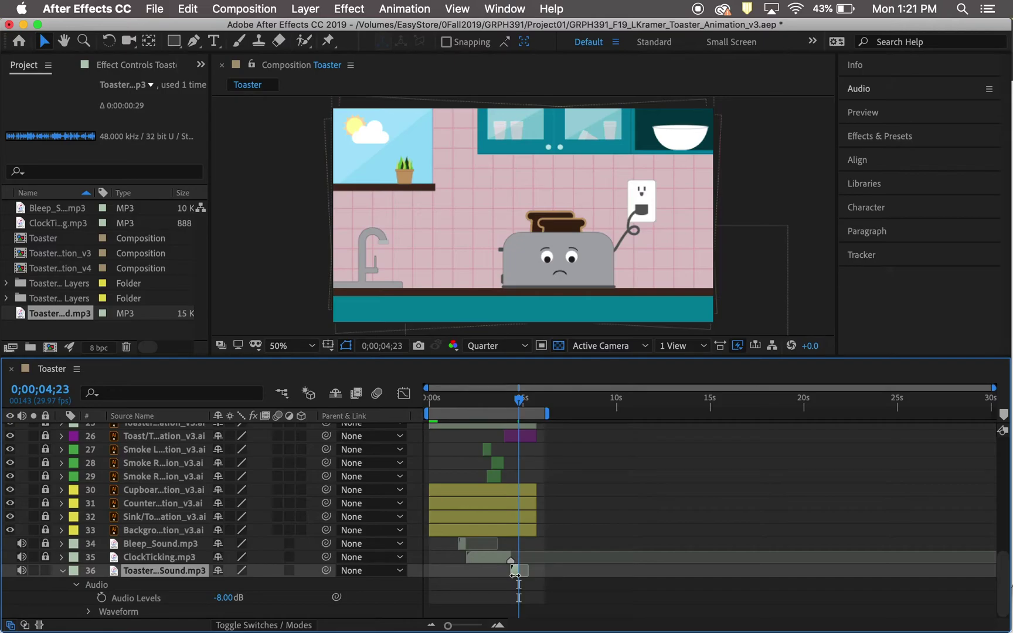
click(45, 571)
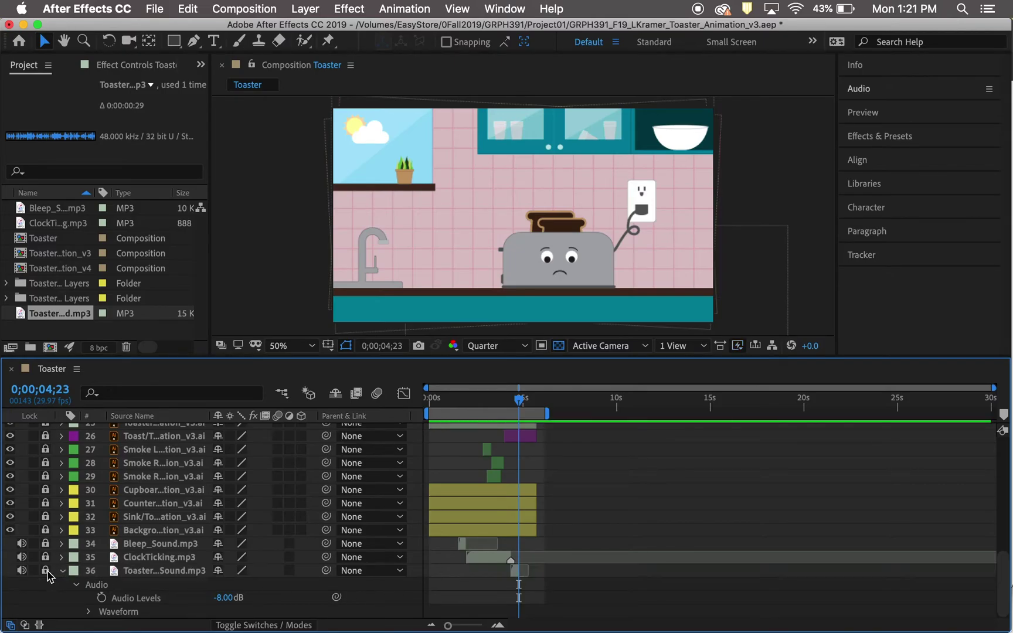